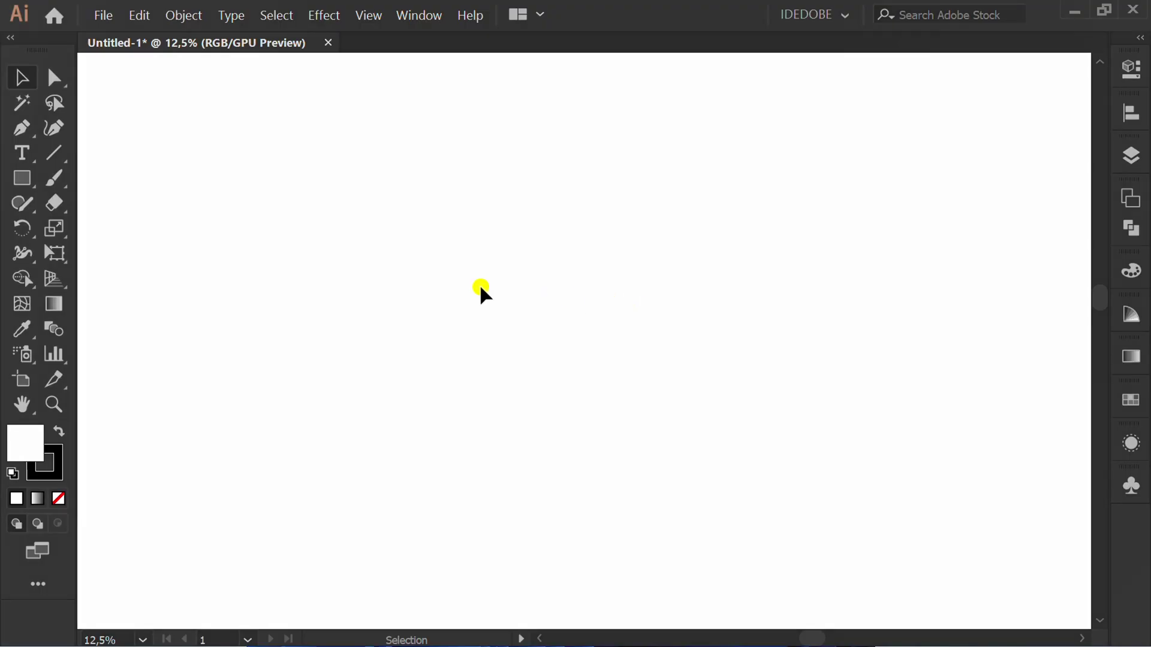
Step: Draw a 300 pt polar grid with 5 concentric and 0 radial dividers, viewed at 100%
left_click(53, 149)
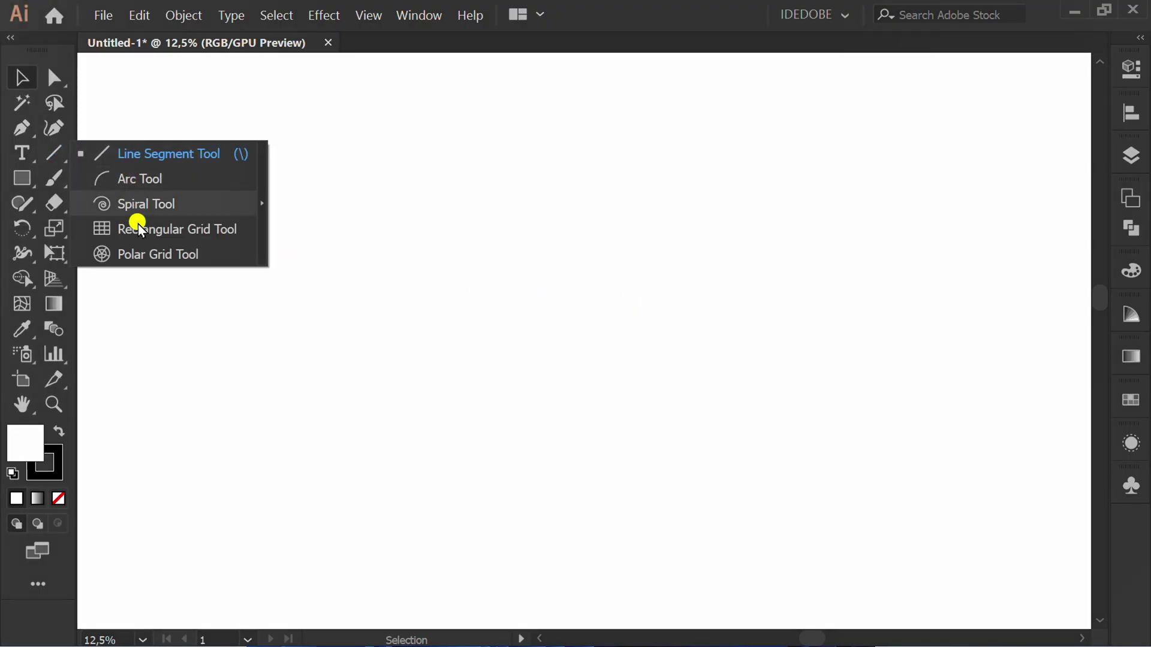
left_click(193, 254)
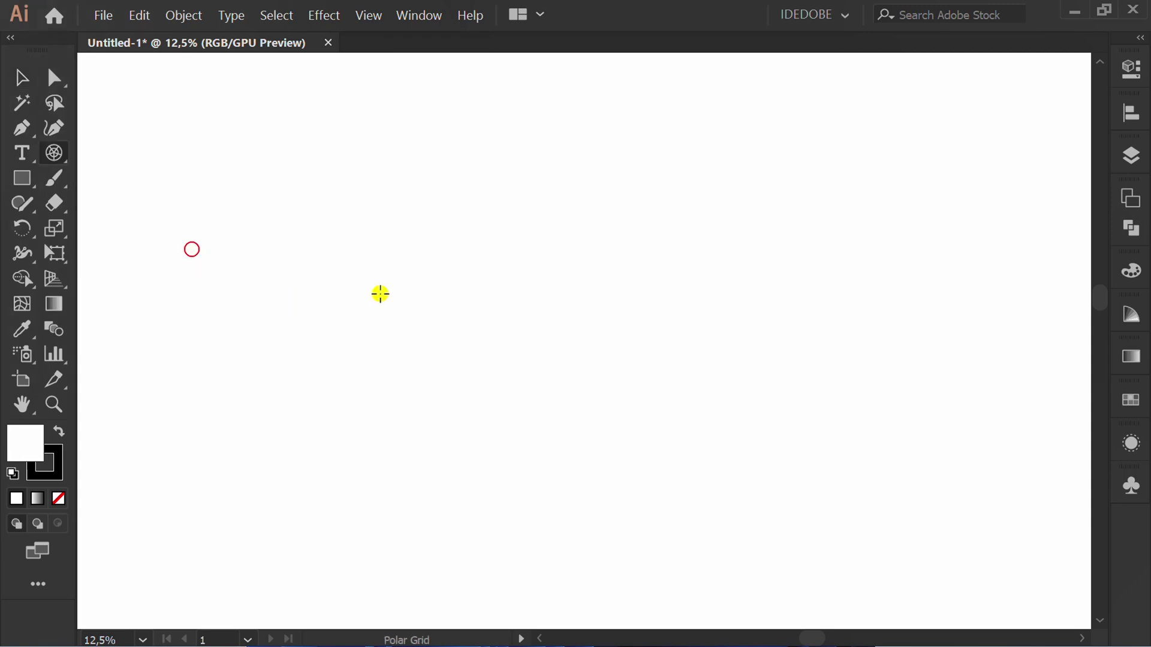
left_click(420, 270)
left_click(581, 185)
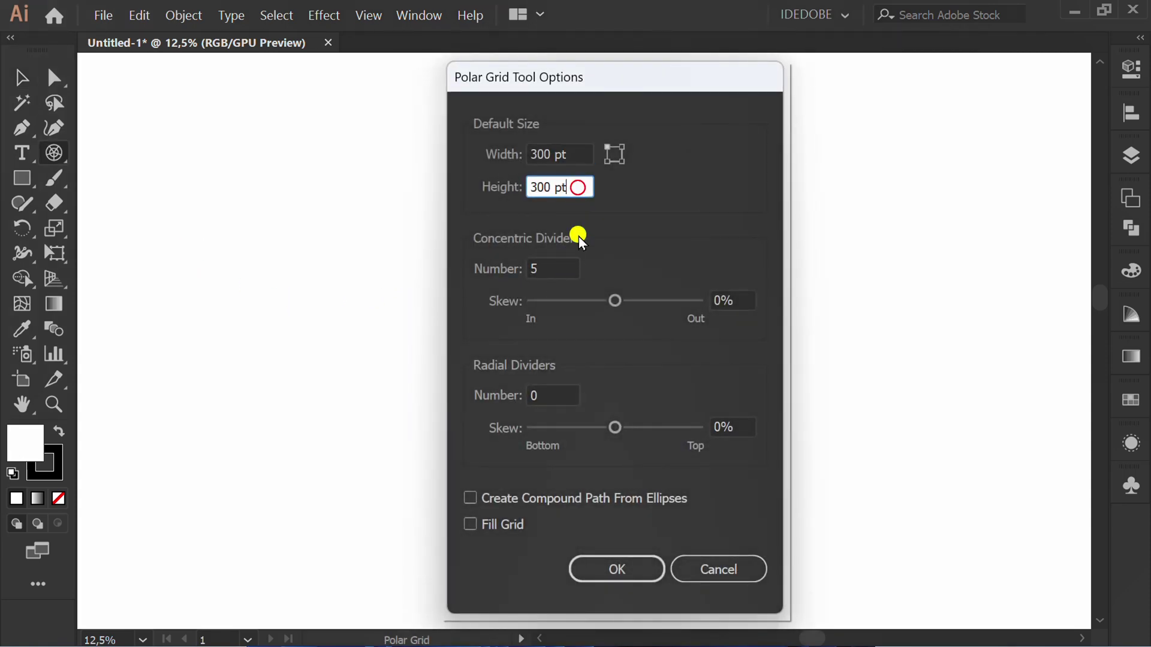
left_click(567, 273)
left_click(568, 397)
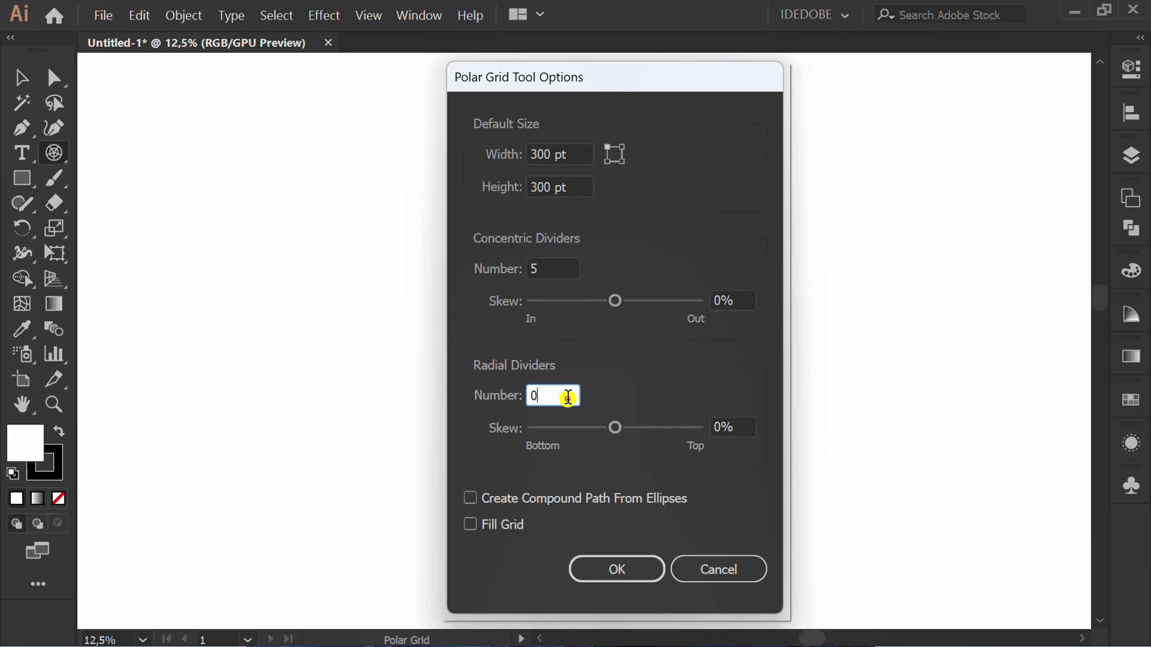
left_click(630, 573)
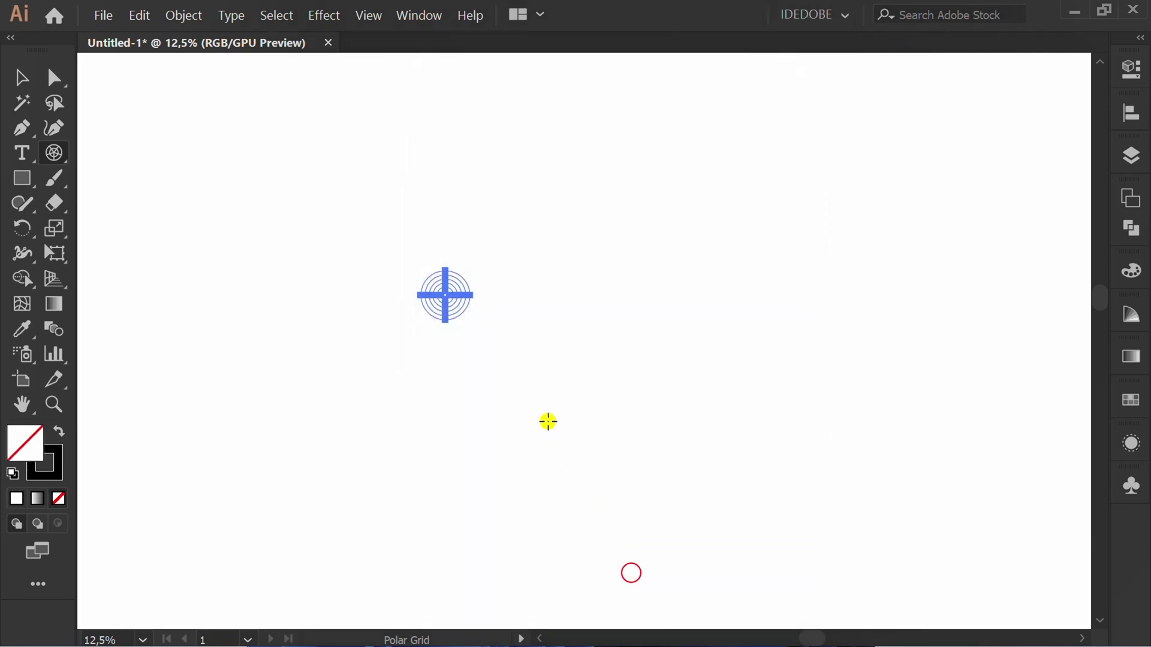
key("ctrl+1")
key("v")
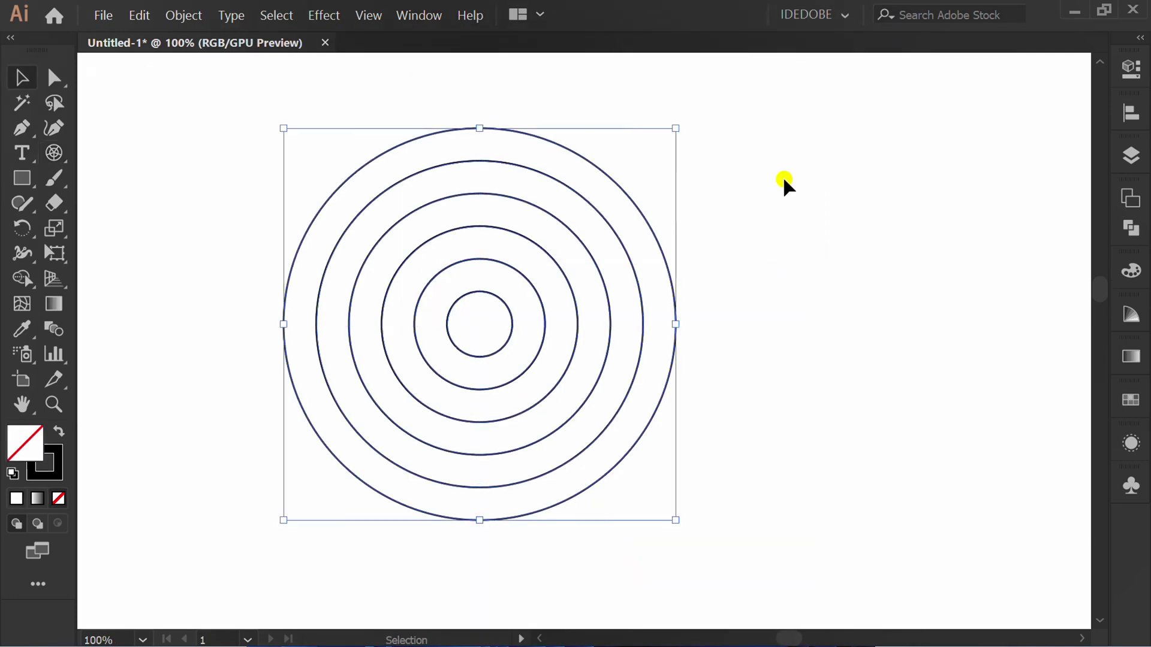
Step: Select the whole grid, switch to the Shape Builder Tool, and set the fill to red
left_click_drag(801, 95, 203, 559)
left_click_drag(18, 277, 170, 278)
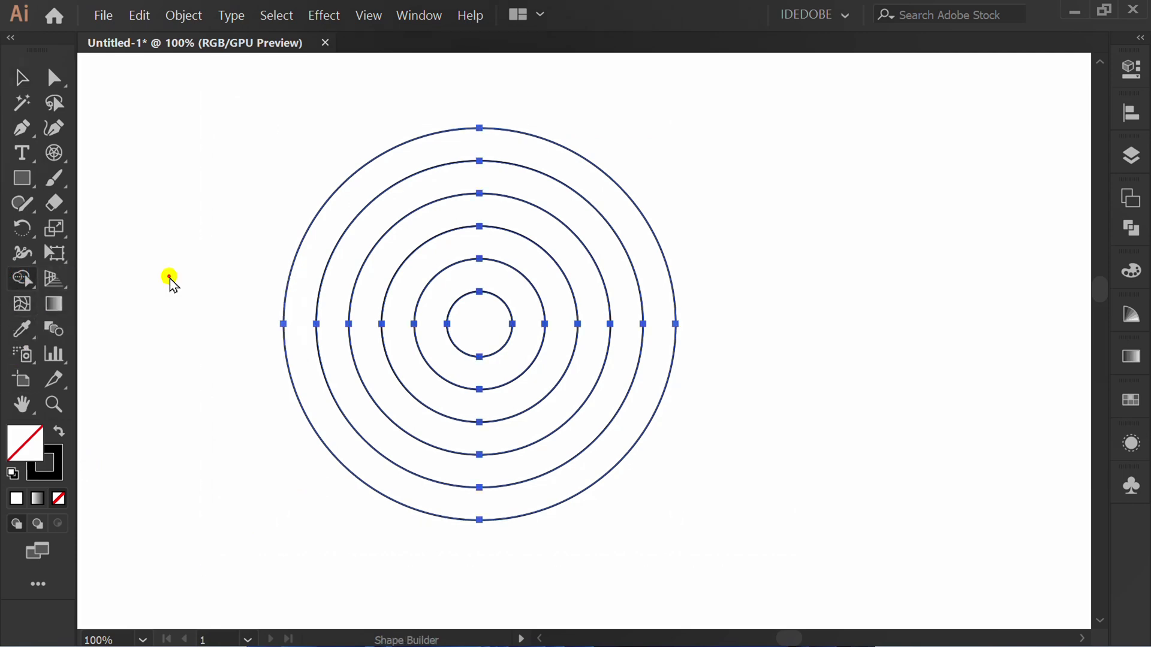
left_click(1129, 70)
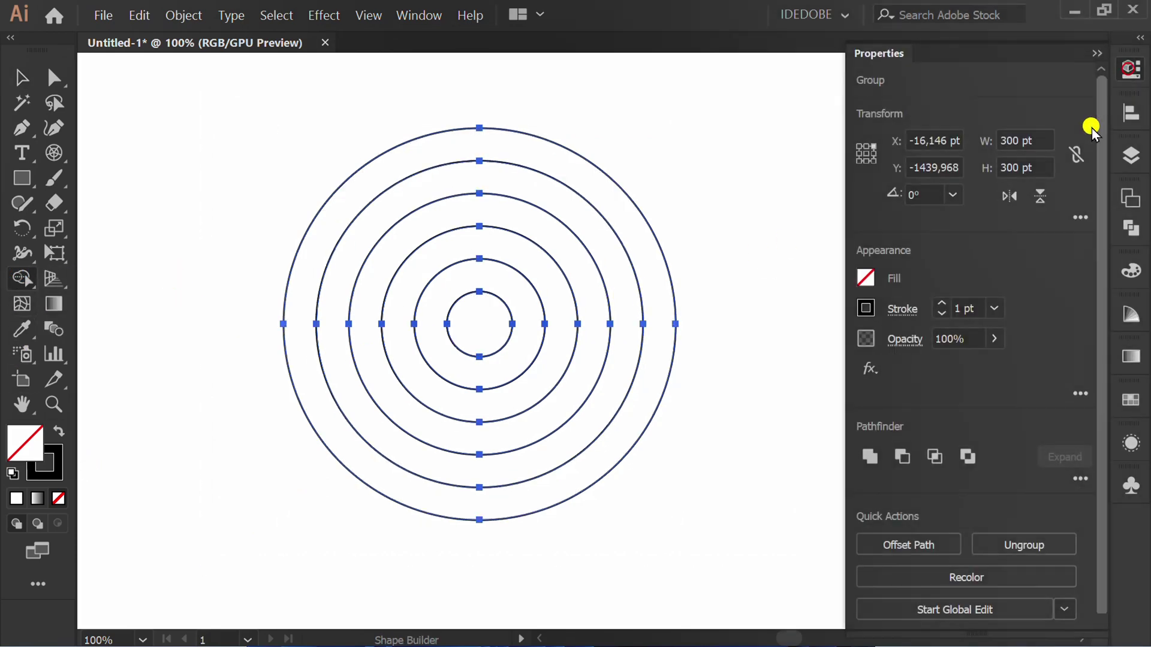
left_click(864, 278)
left_click(797, 352)
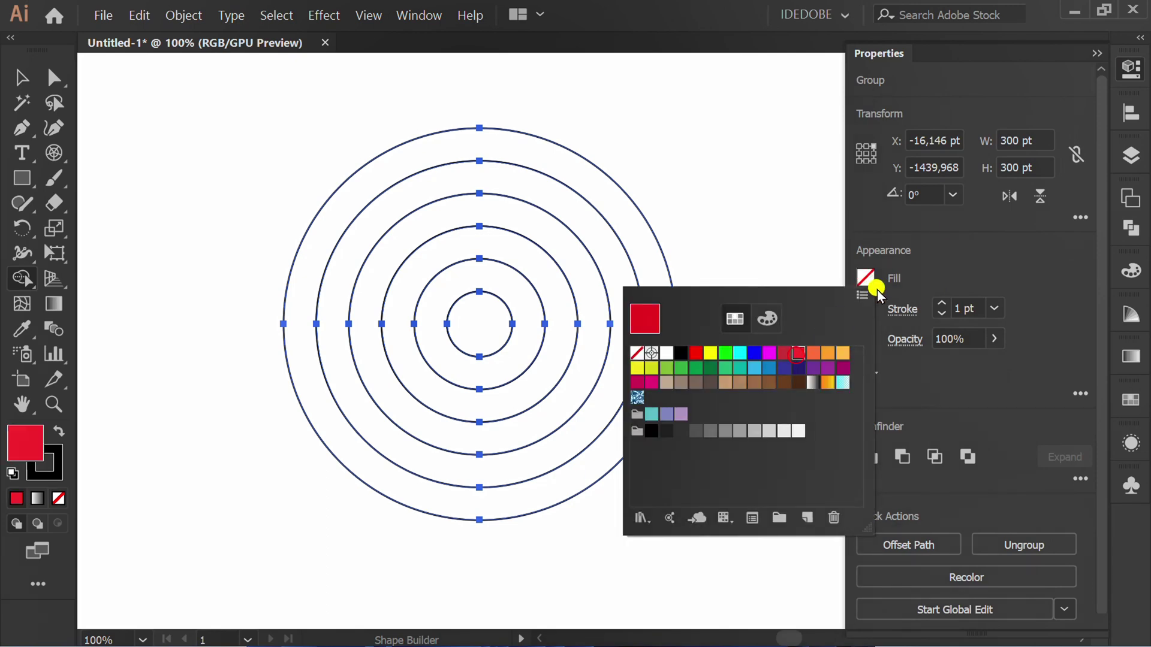
left_click(787, 139)
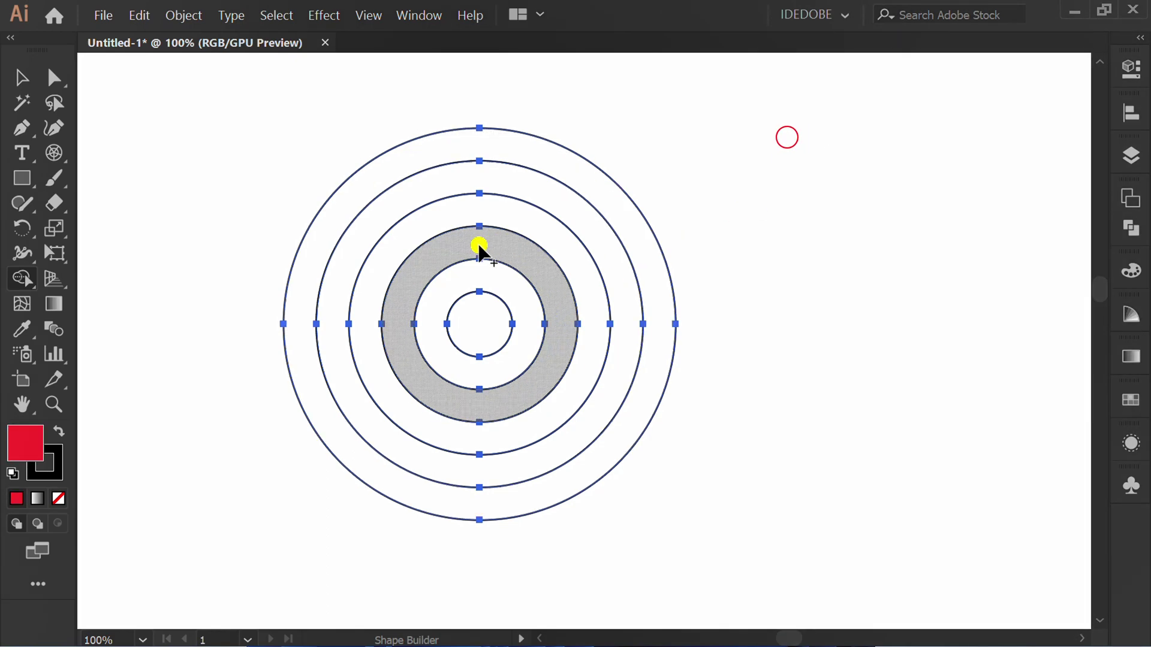
Step: Fill the outermost, middle and small inner alternate rings with red
left_click(342, 218)
left_click(384, 263)
left_click(426, 295)
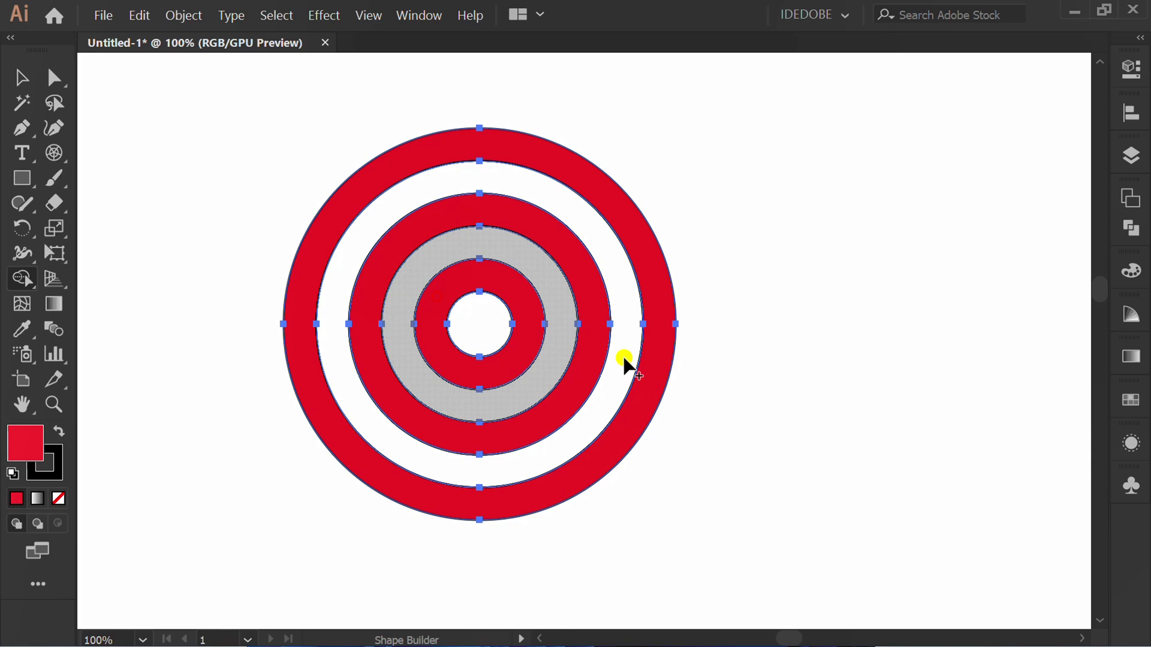
Step: Set the target's stroke to None, then zoom out and reselect the whole target
key("v")
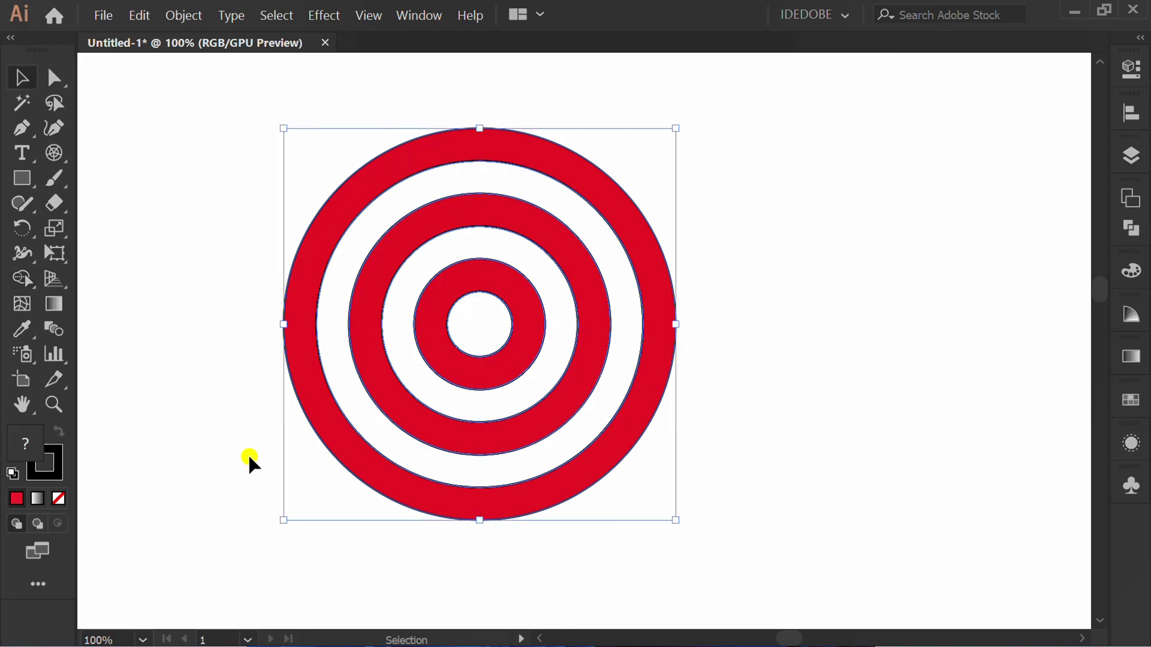
key("x")
key("slash")
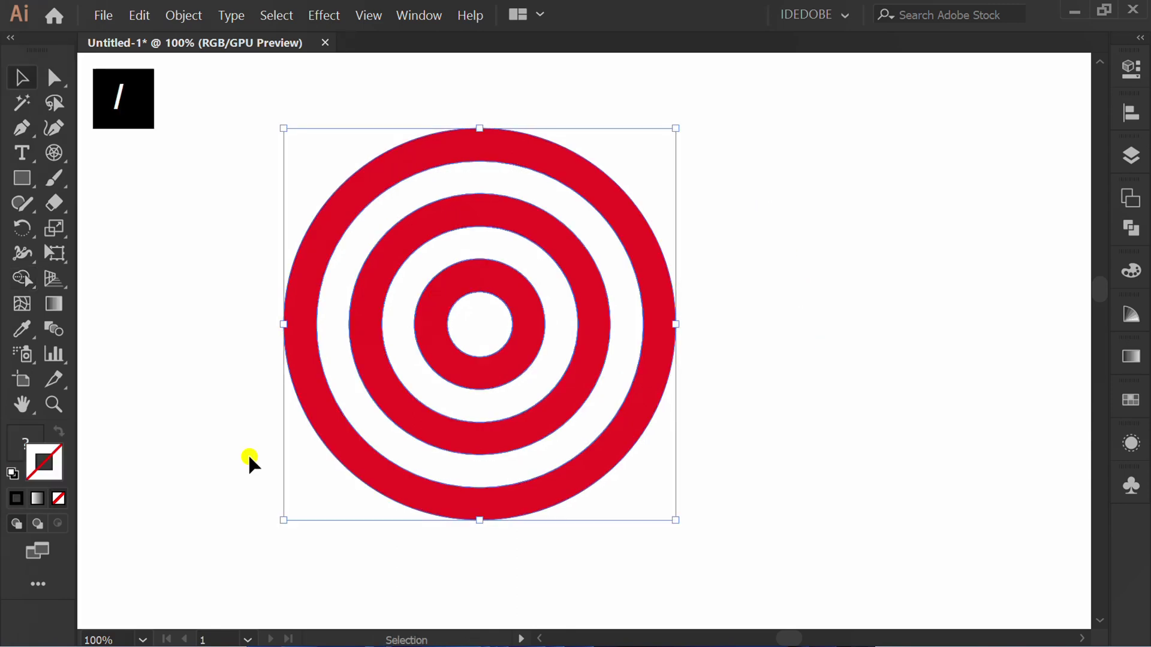
key("x")
left_click(762, 403)
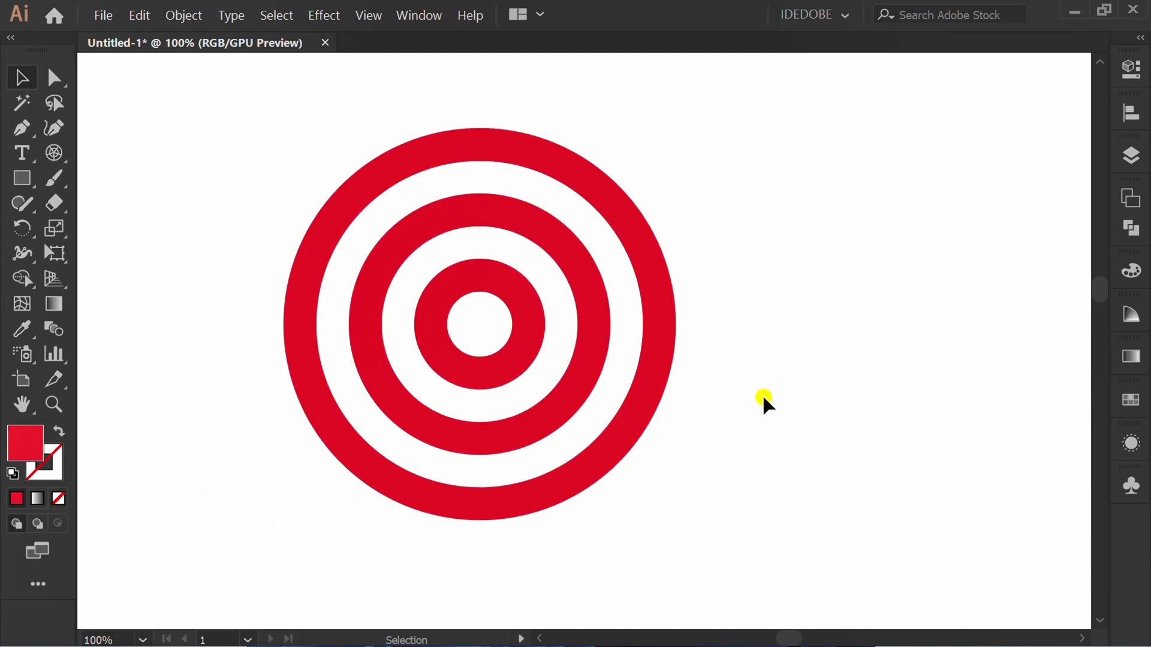
key("ctrl+minus")
left_click_drag(545, 167, 165, 522)
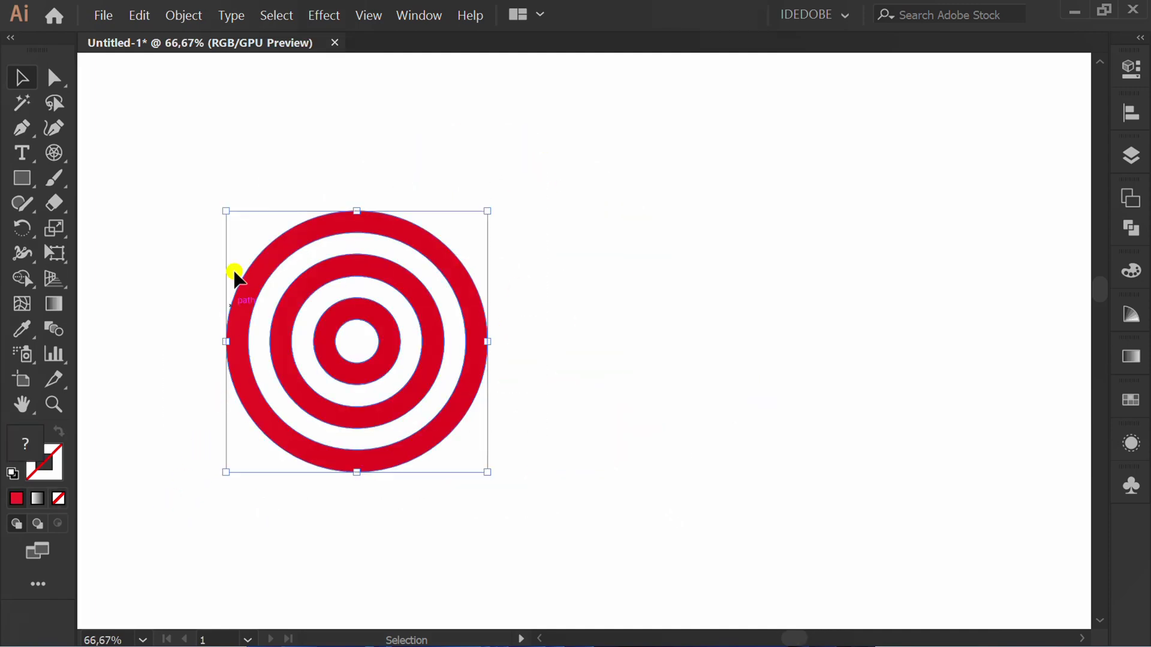
Step: Open the 3D Rotate effect with preview on and reset the target to the Front position
left_click(320, 15)
mouse_move(403, 121)
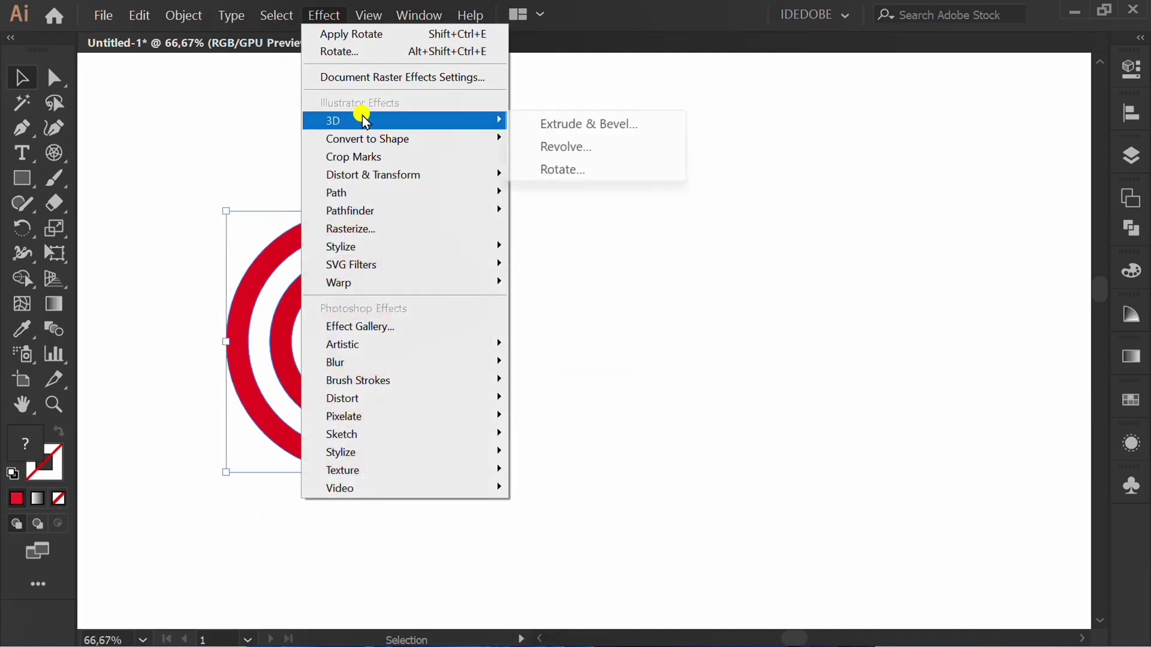
left_click(557, 169)
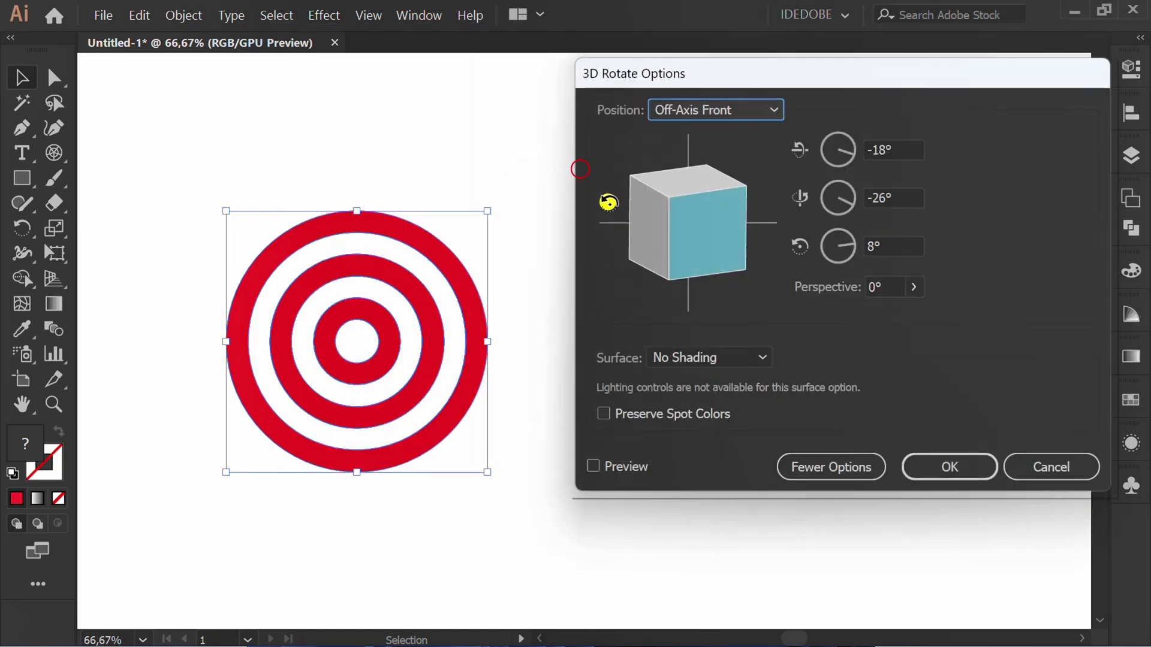
left_click(590, 466)
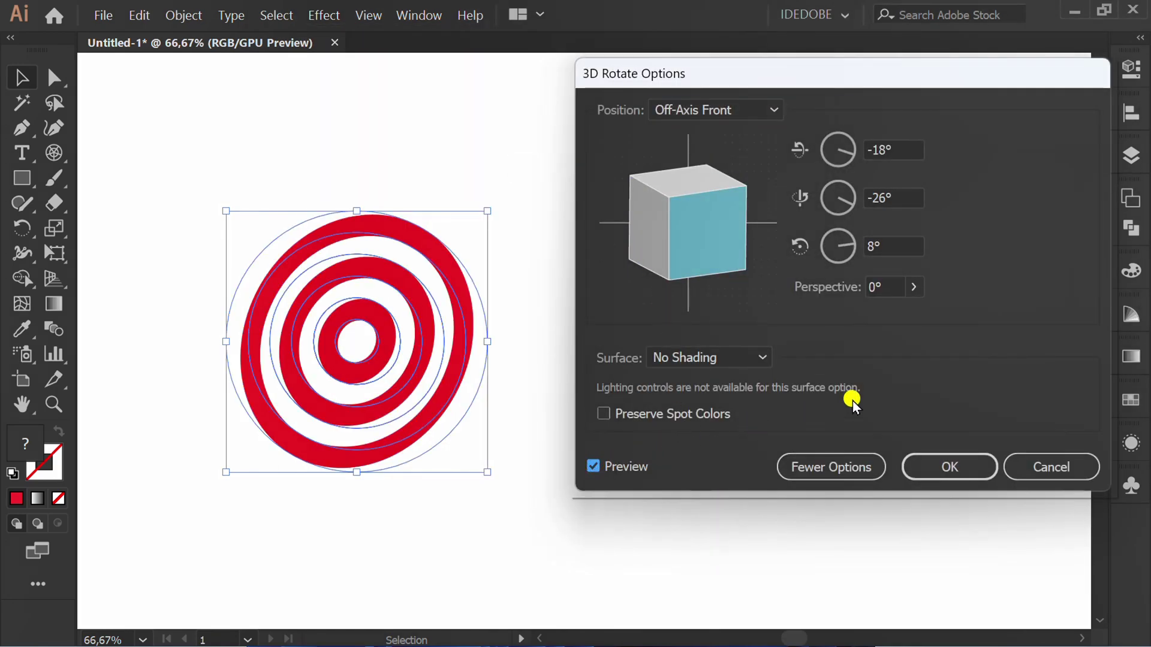
left_click(720, 111)
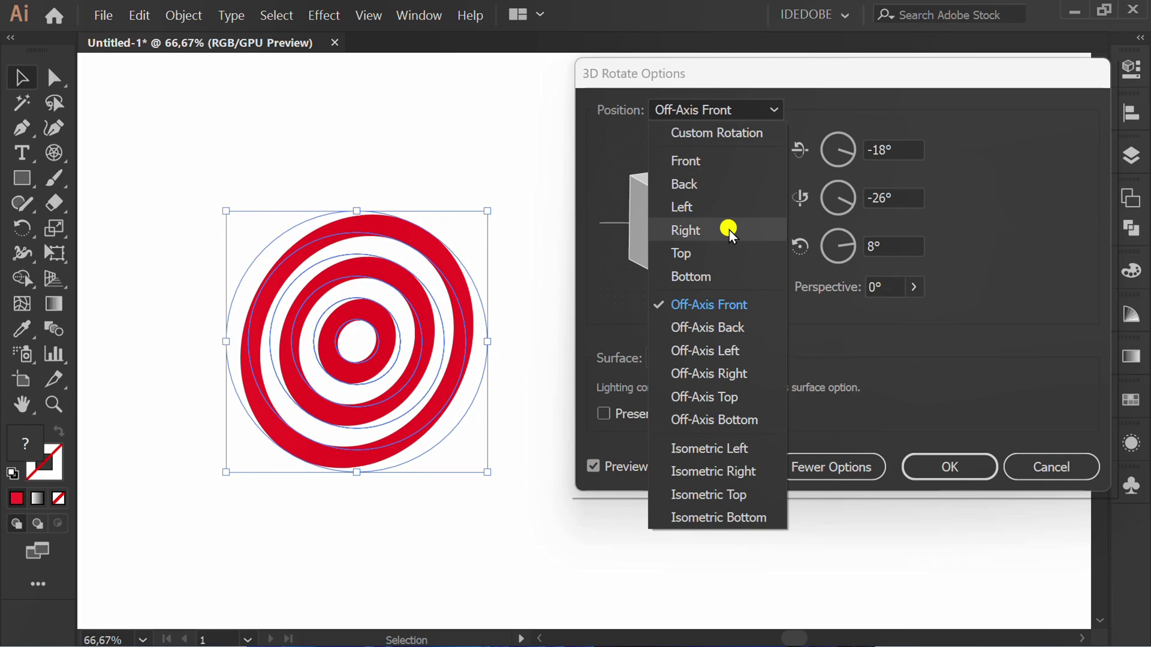
left_click(704, 159)
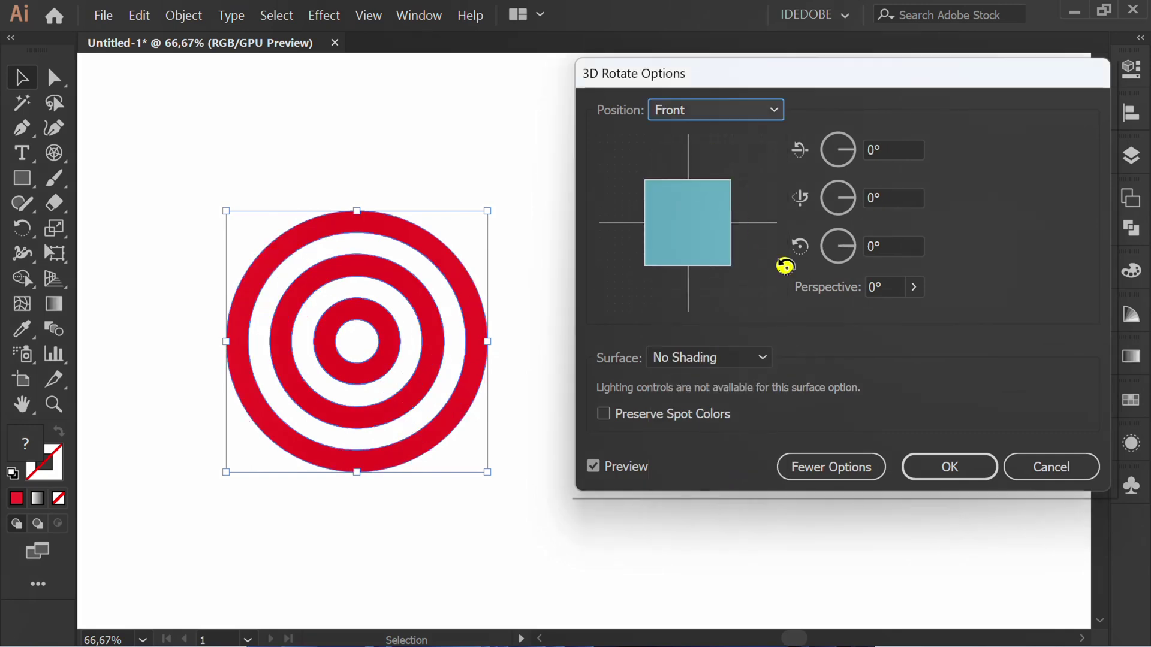
Step: Set 130° perspective, rotate the target on both axes, apply, and expand its appearance
left_click(883, 288)
type("1")
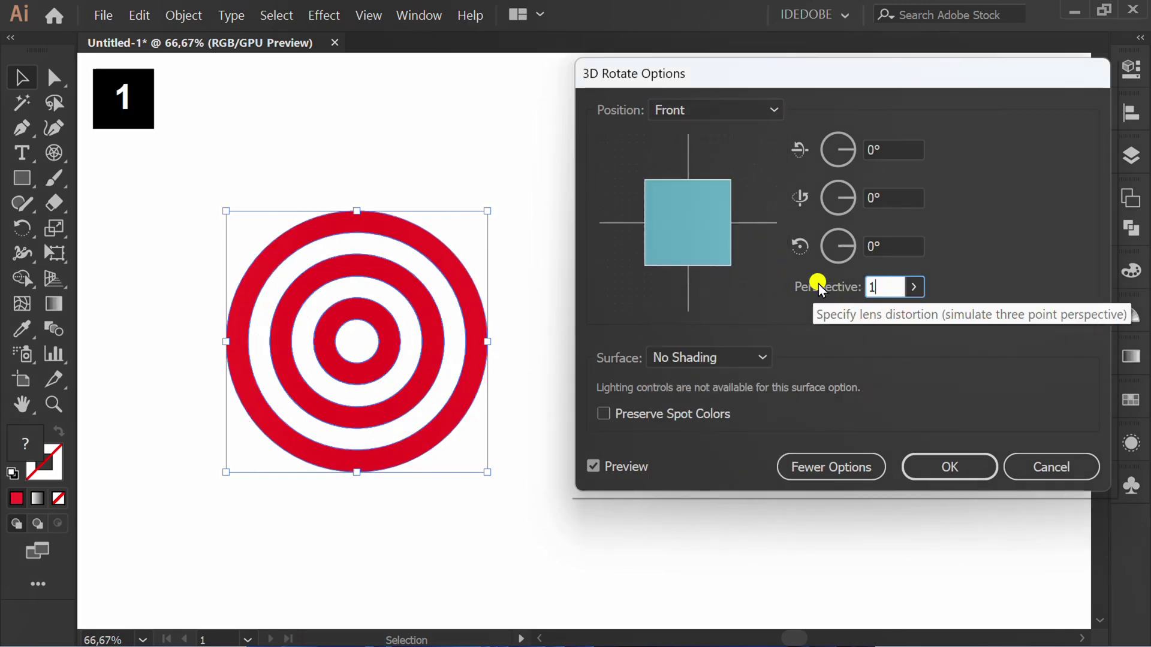
type("30")
left_click(899, 245)
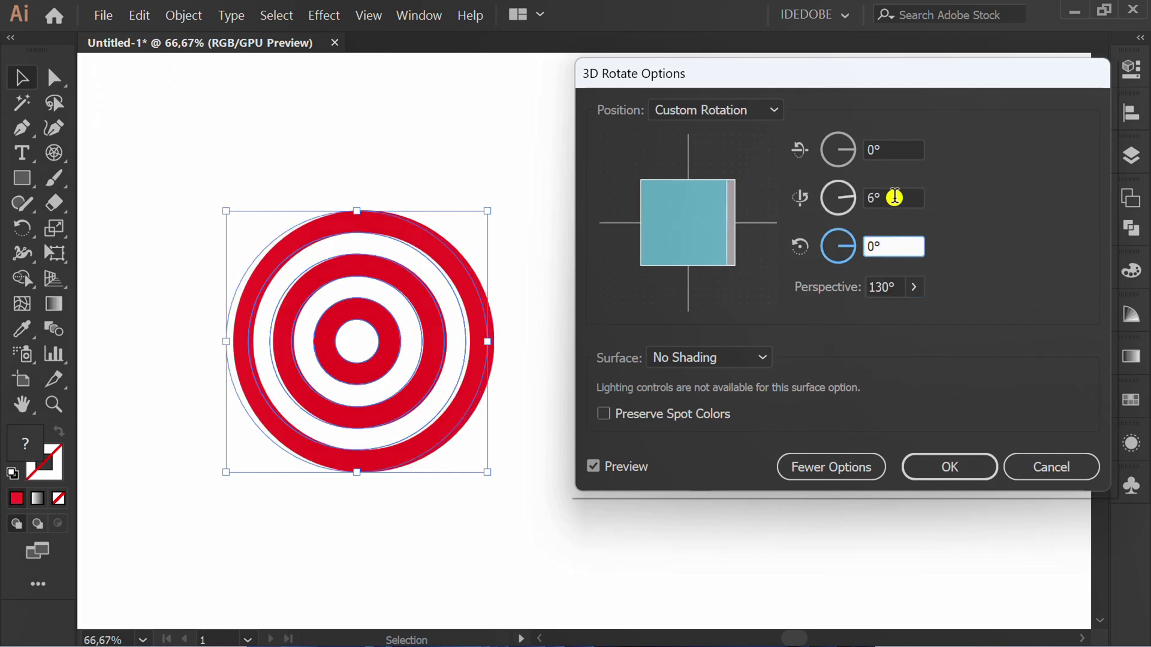
left_click_drag(893, 192, 925, 197)
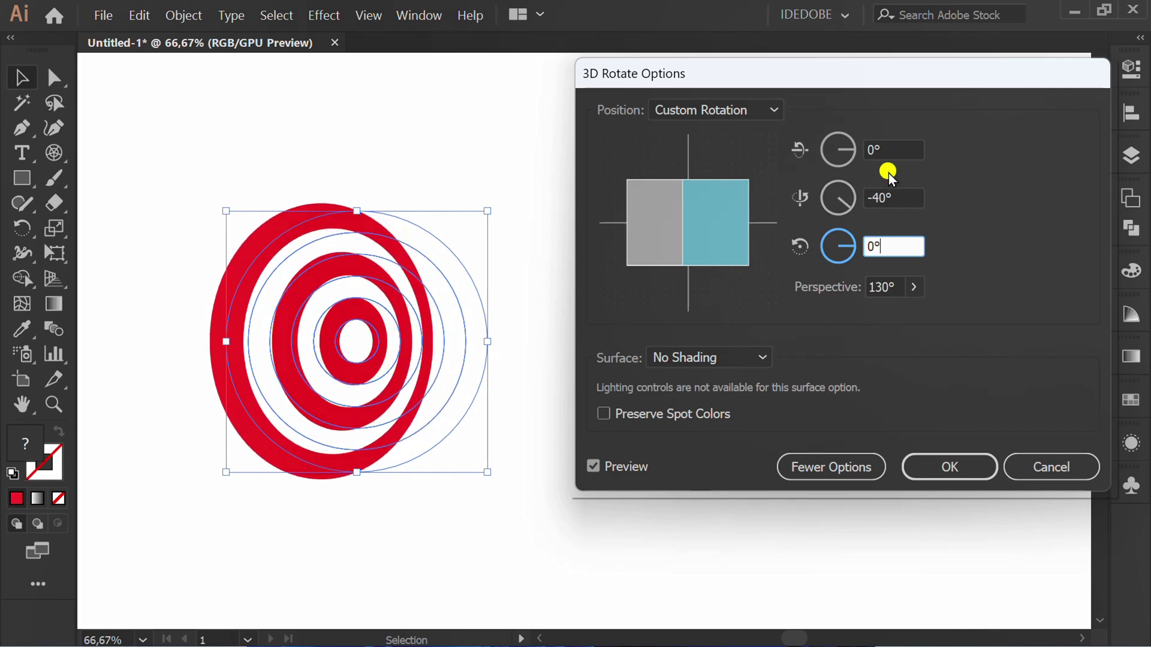
left_click_drag(908, 149, 904, 151)
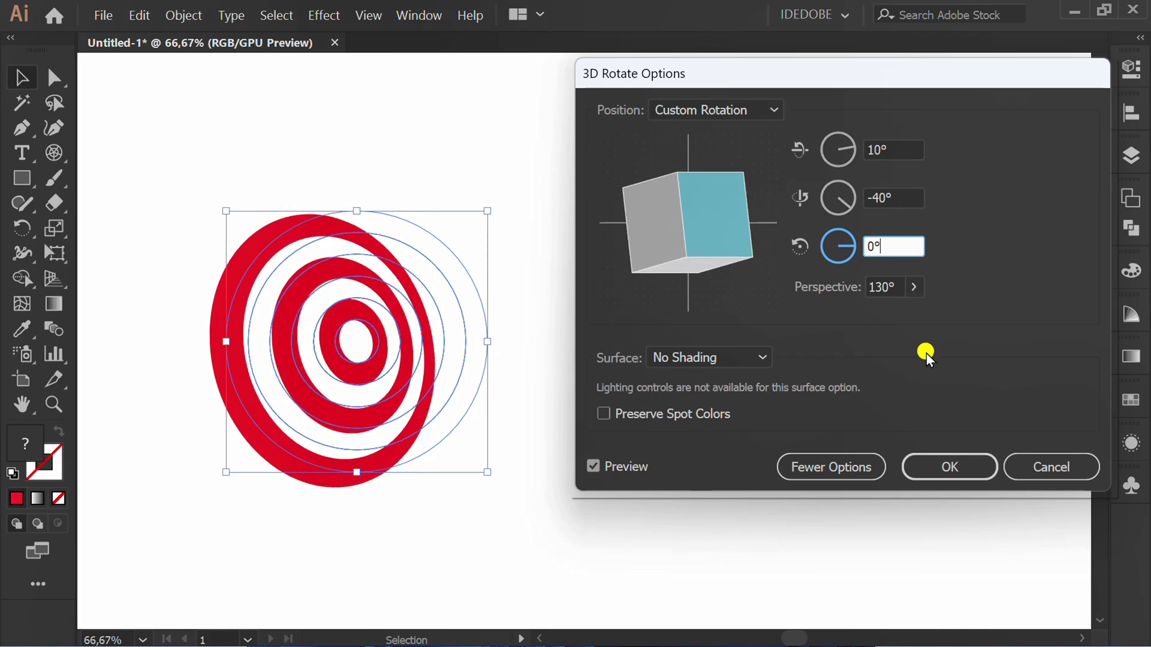
left_click(939, 465)
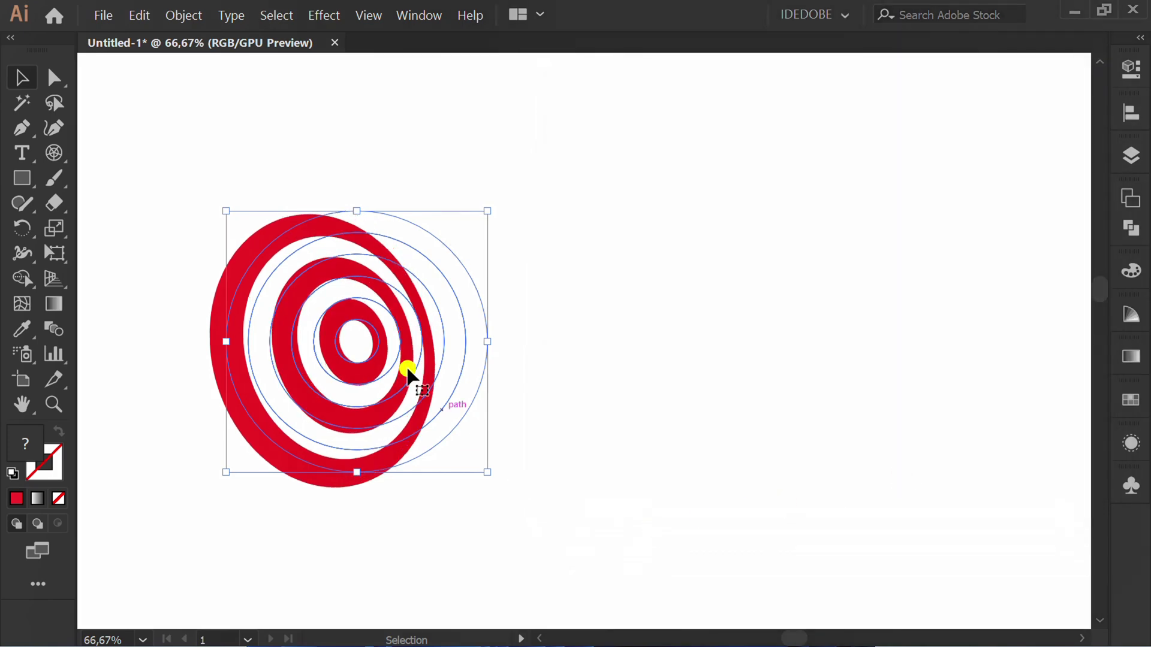
left_click(181, 13)
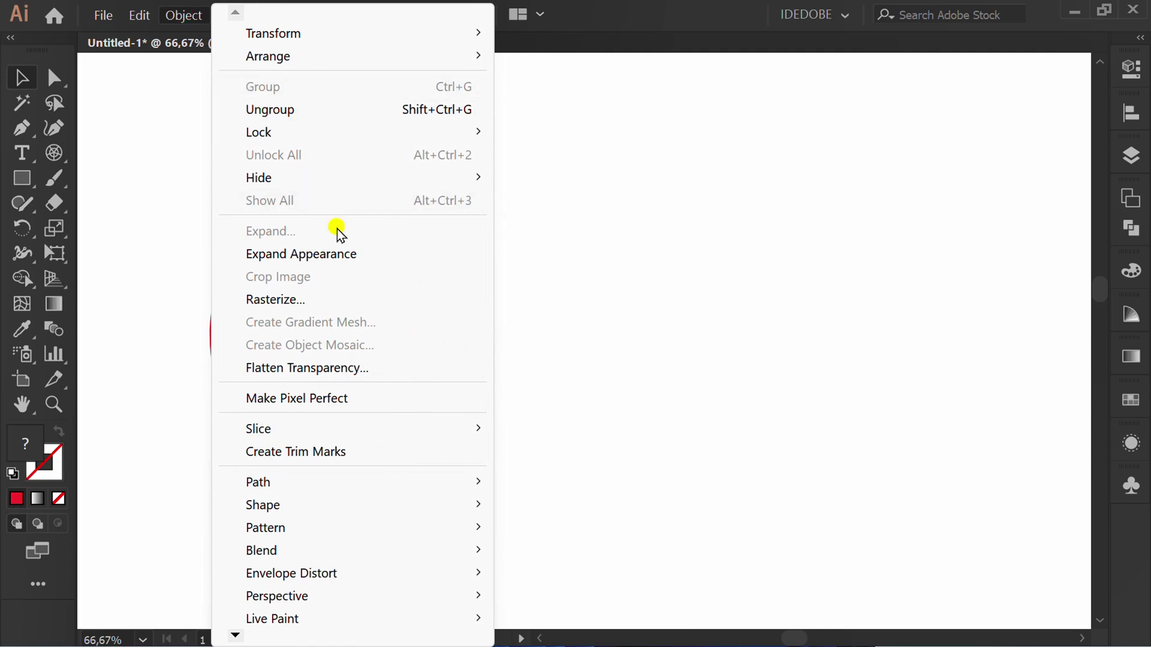
left_click(357, 253)
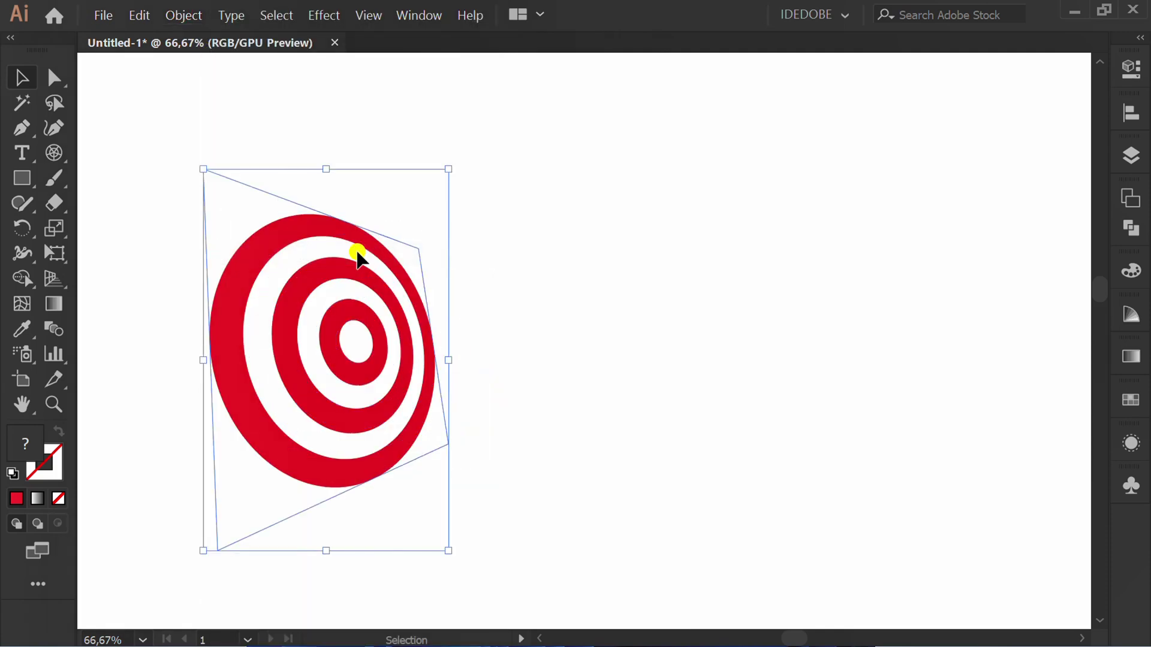
Step: Zoom in and draw a straight line from the target's centre outward
key("ctrl+plus")
key("ctrl+plus")
left_click_drag(50, 151, 143, 153)
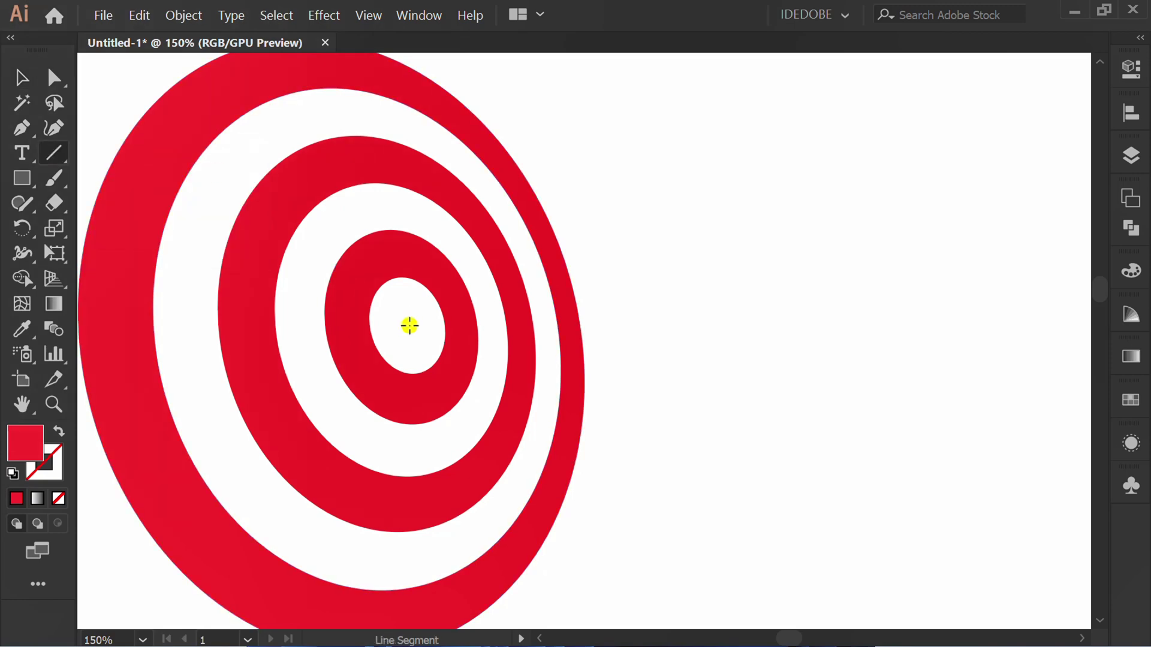
left_click_drag(409, 326, 642, 254)
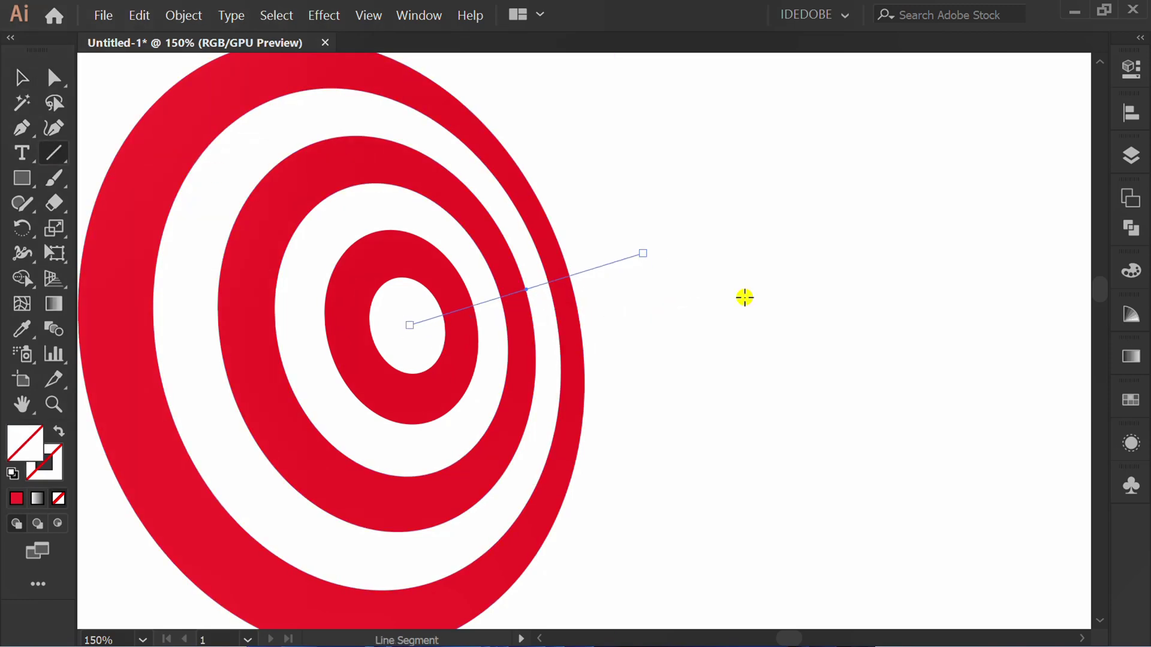
Step: Give the line a black stroke with an 8 pt weight
left_click(1135, 67)
left_click(864, 309)
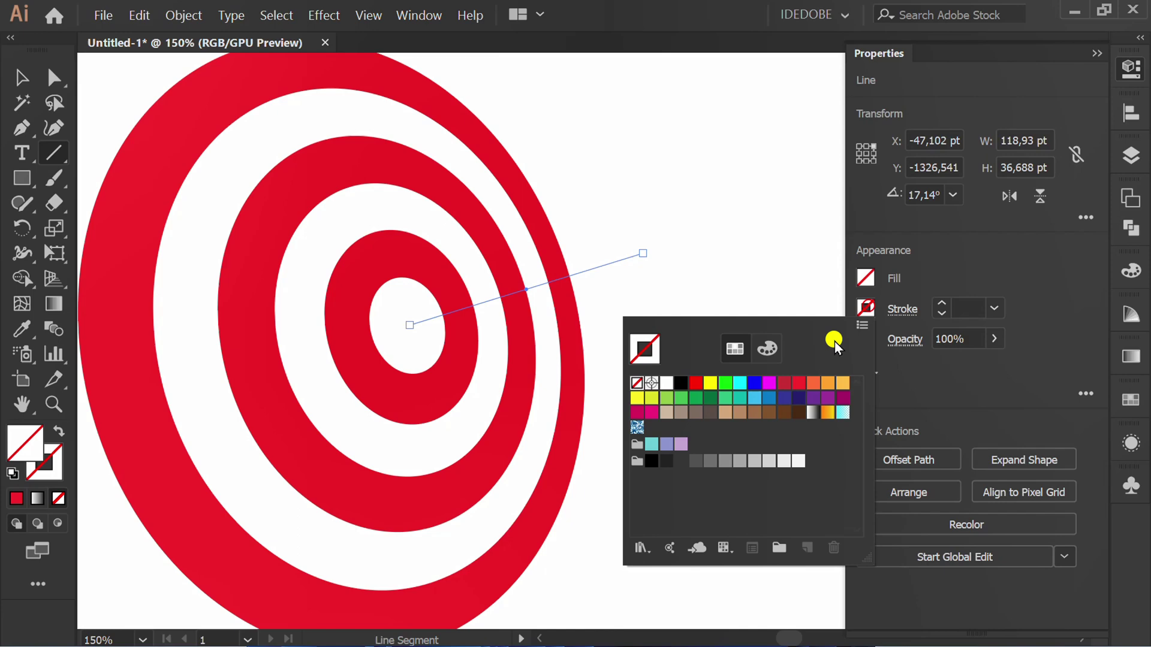
left_click(680, 384)
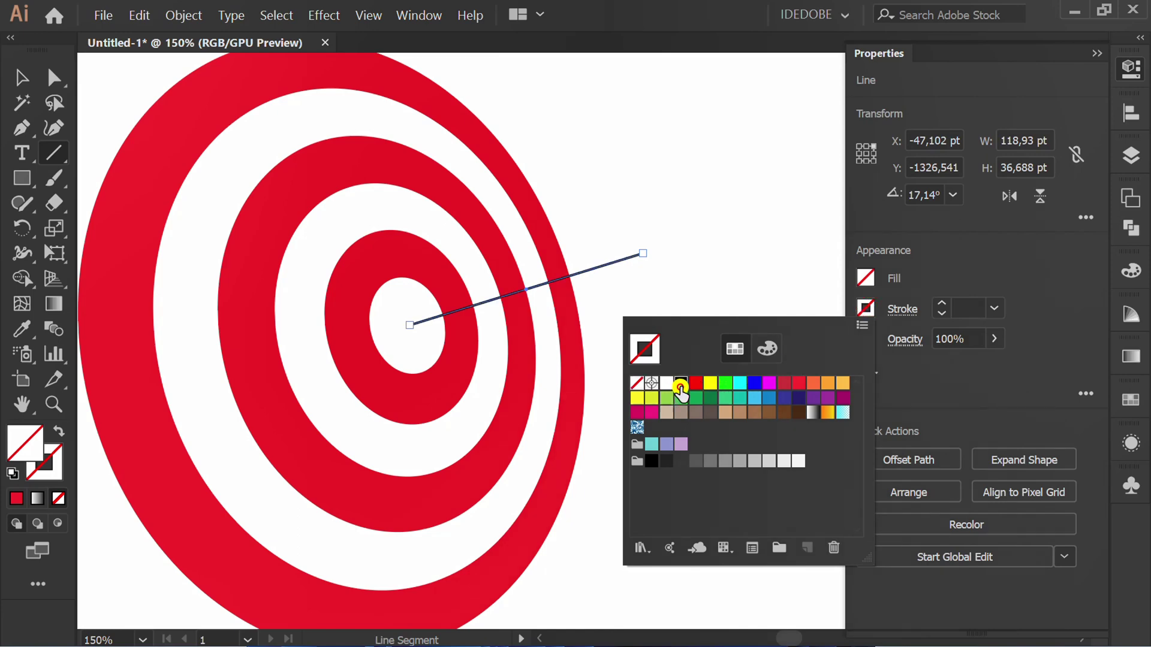
left_click(967, 309)
type("5")
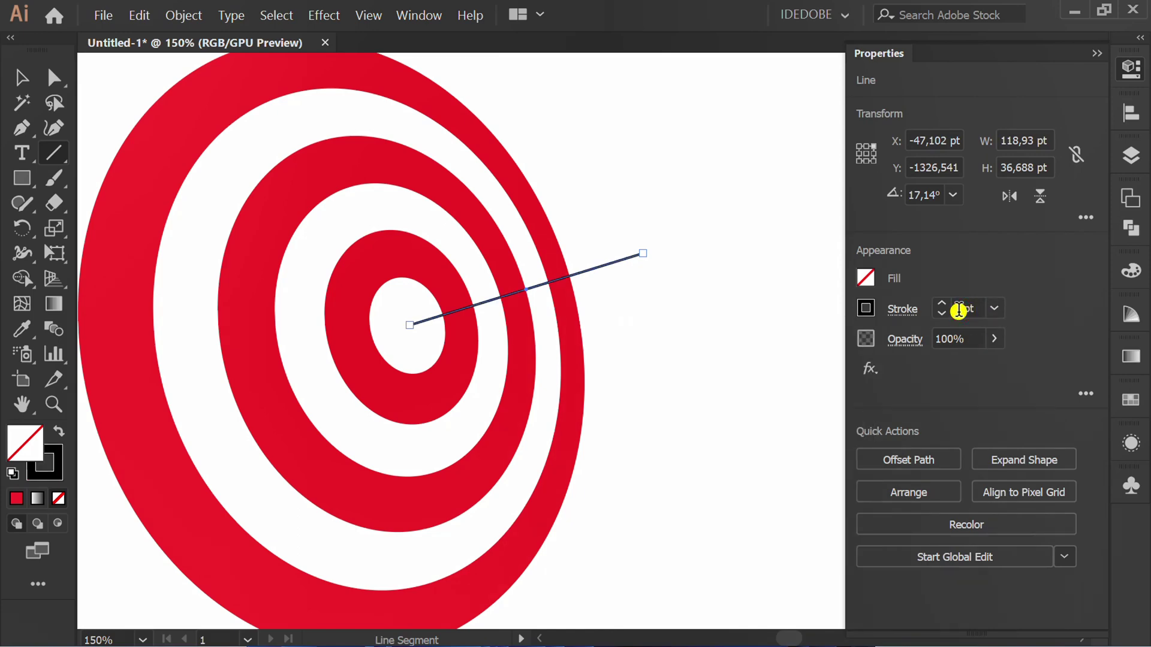
key("Return")
key("Up")
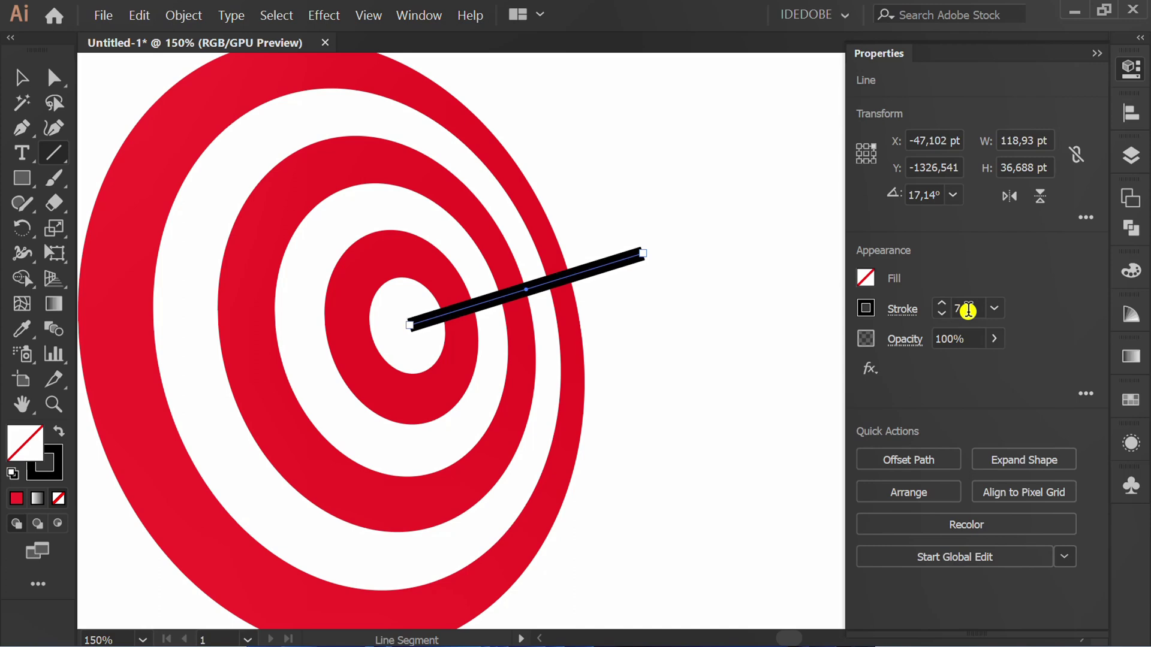
key("Up")
Step: Give the shaft round caps and an Arrow 17 end arrowhead extending beyond the path end
left_click(902, 309)
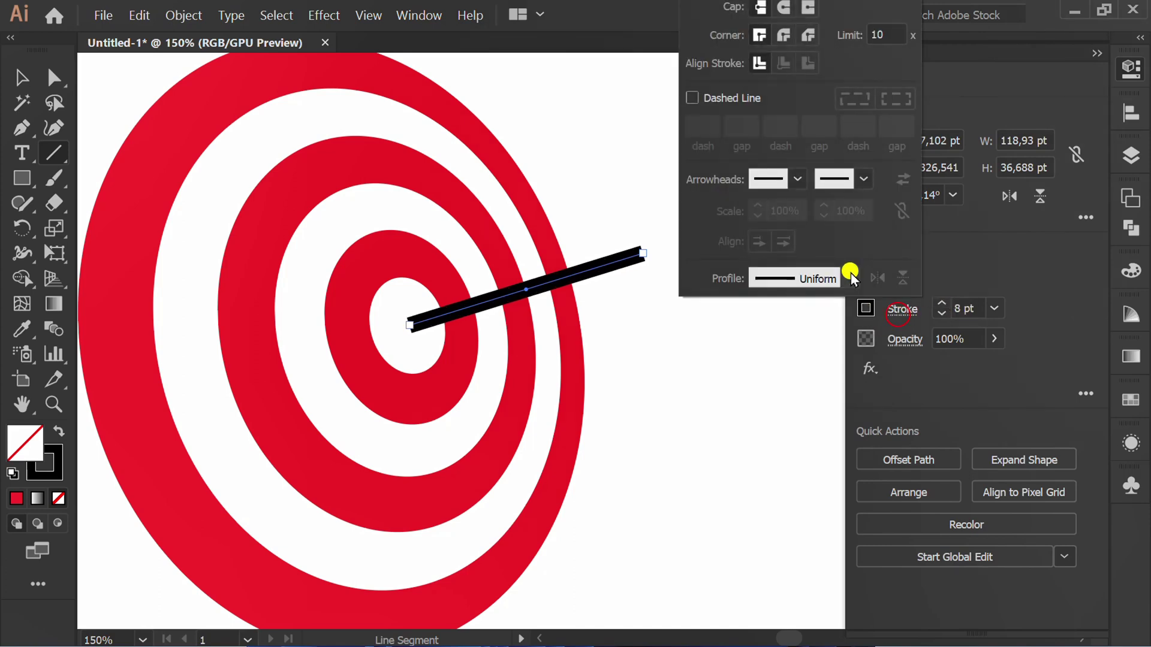
left_click(783, 7)
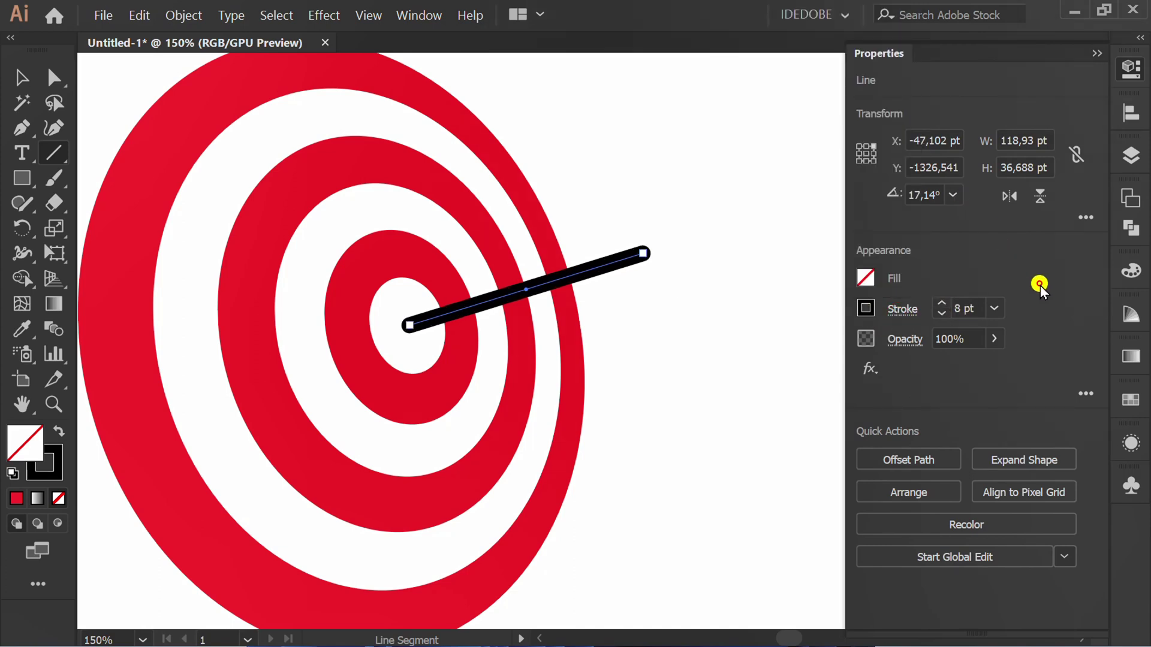
left_click(902, 309)
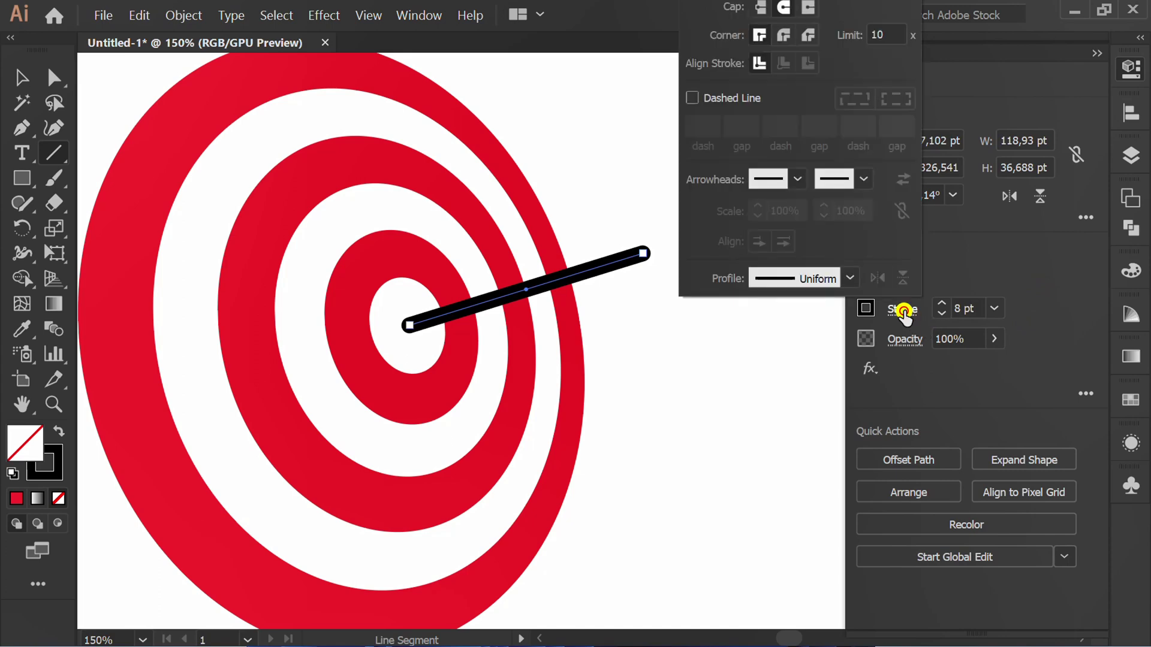
left_click(865, 180)
scroll(810, 329, "down", 2)
scroll(805, 342, "down", 2)
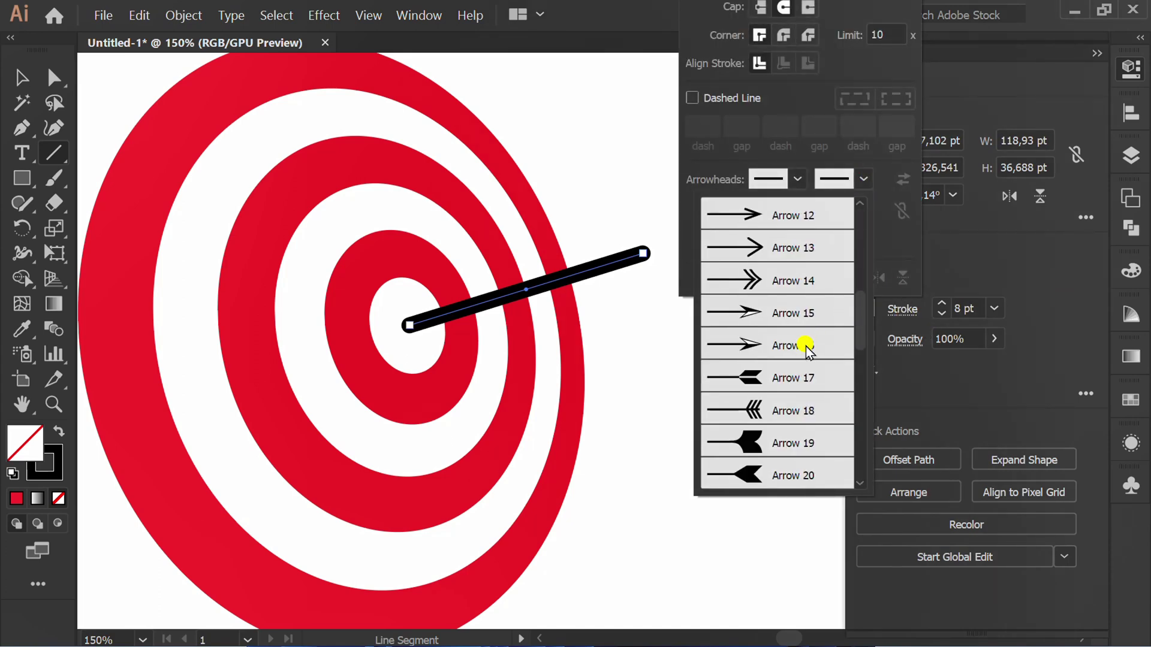
left_click(755, 381)
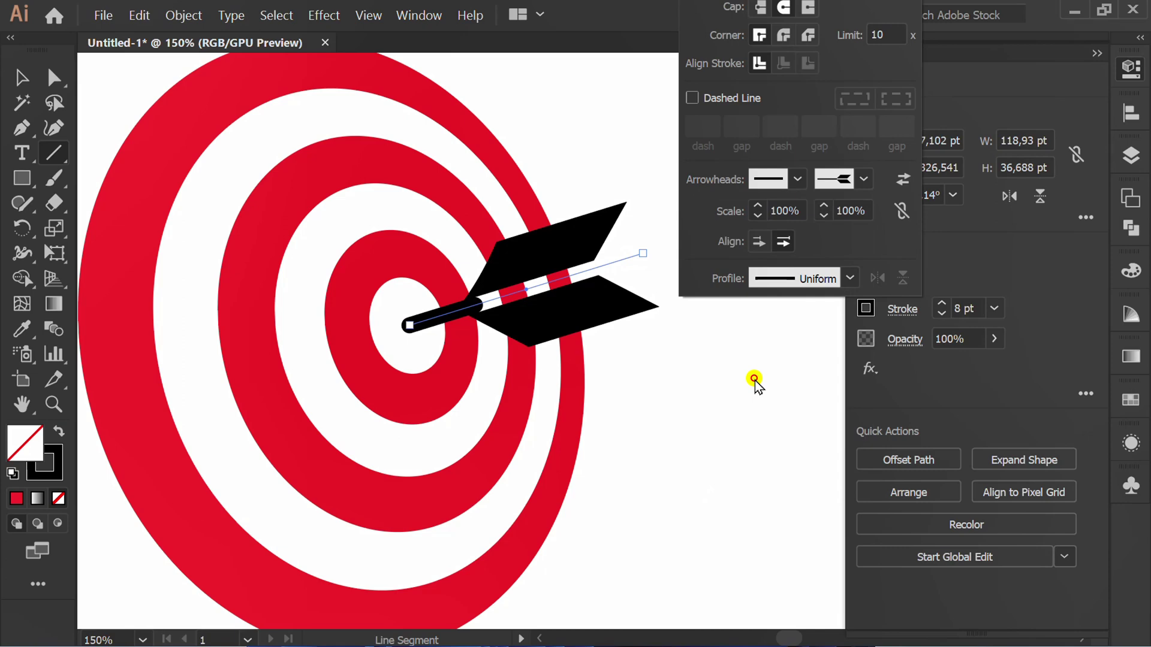
left_click(758, 241)
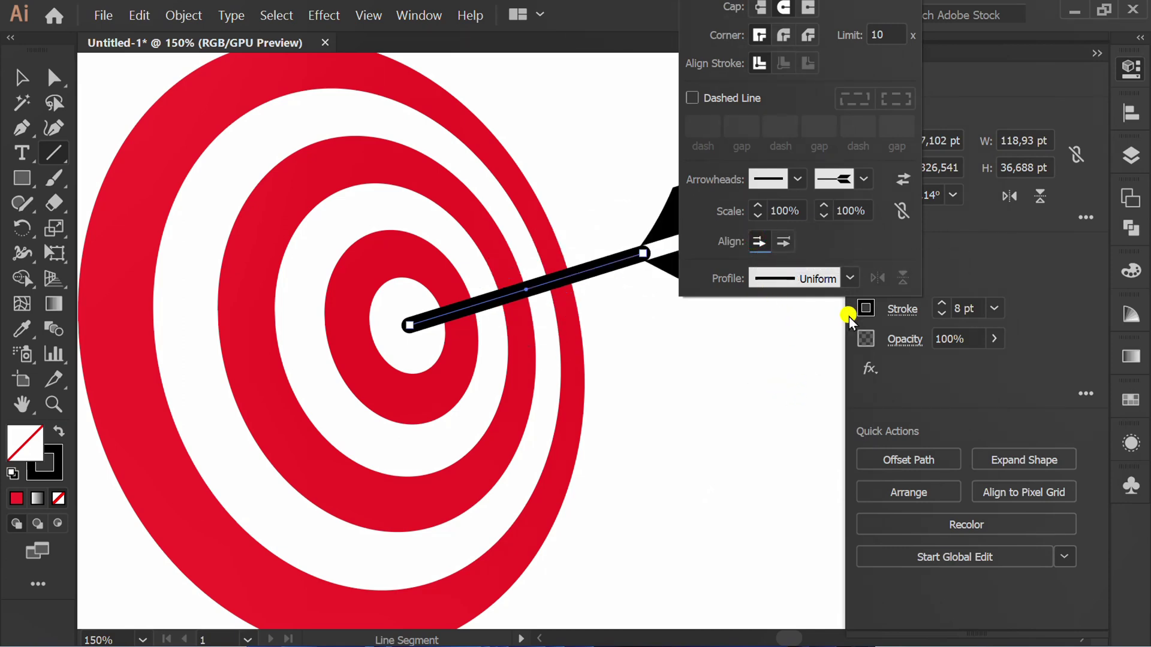
left_click(972, 391)
left_click(1093, 54)
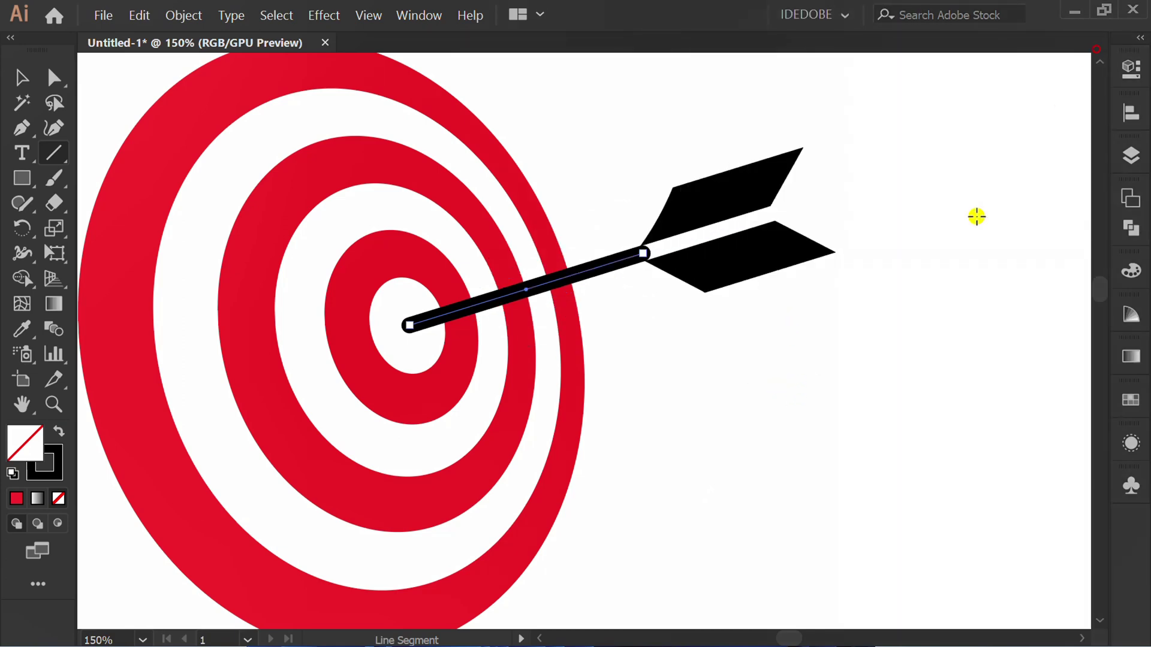
Step: Pull the shaft's outer endpoint slightly inward with Direct Selection
key("v")
left_click(777, 431)
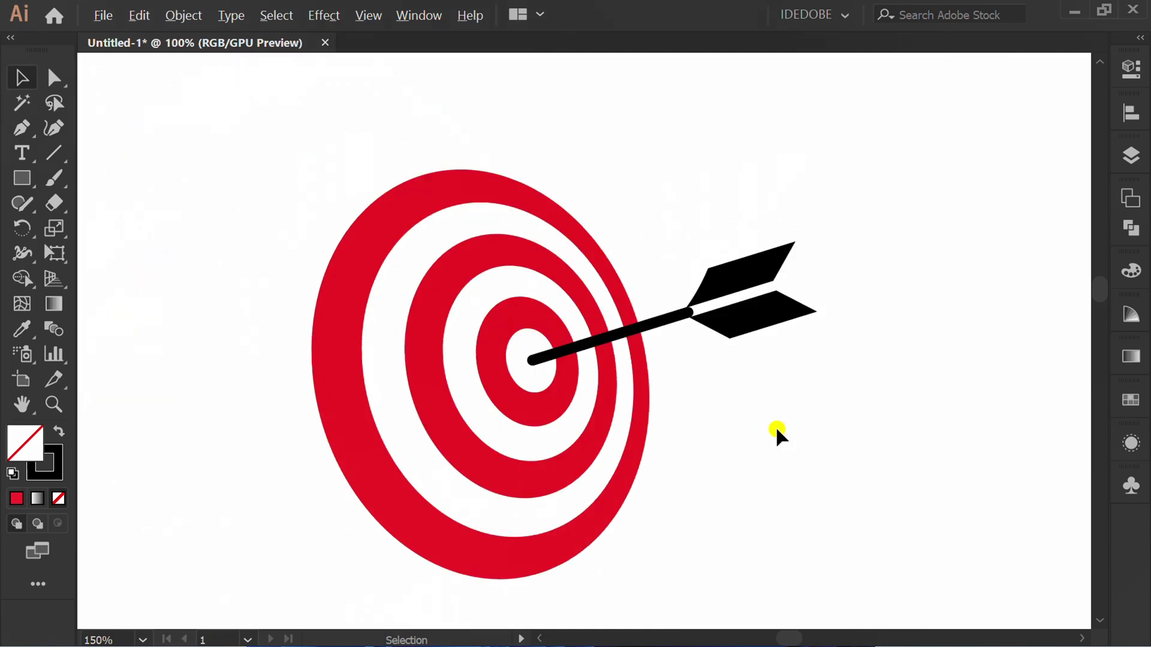
key("a")
left_click_drag(687, 304, 666, 307)
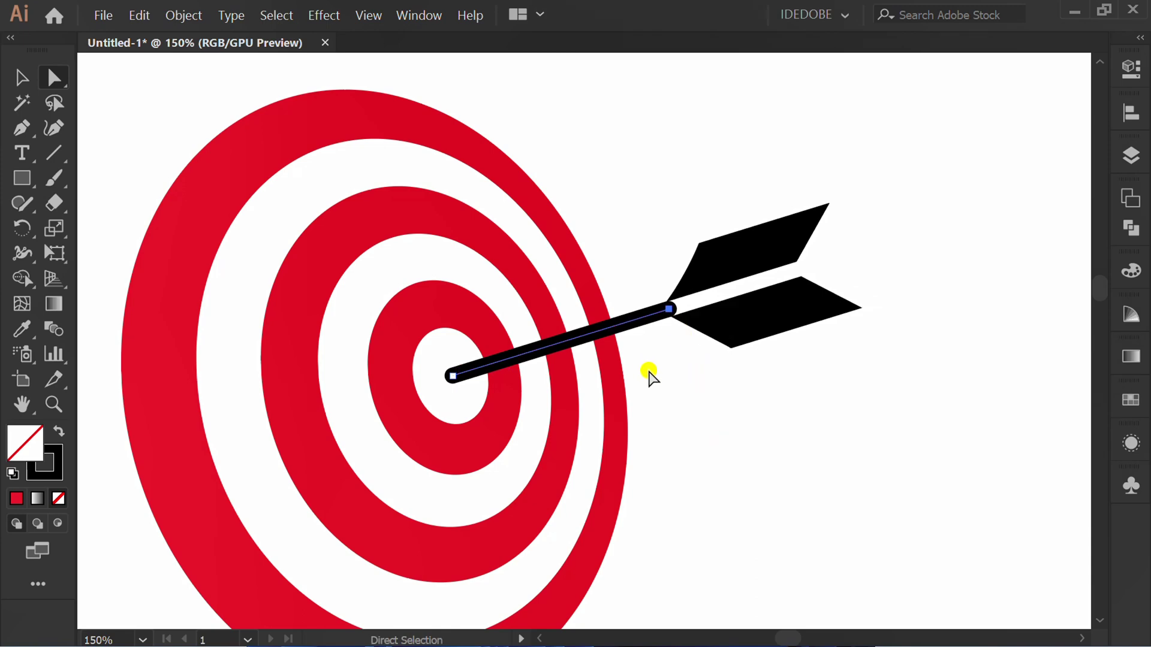
key("v")
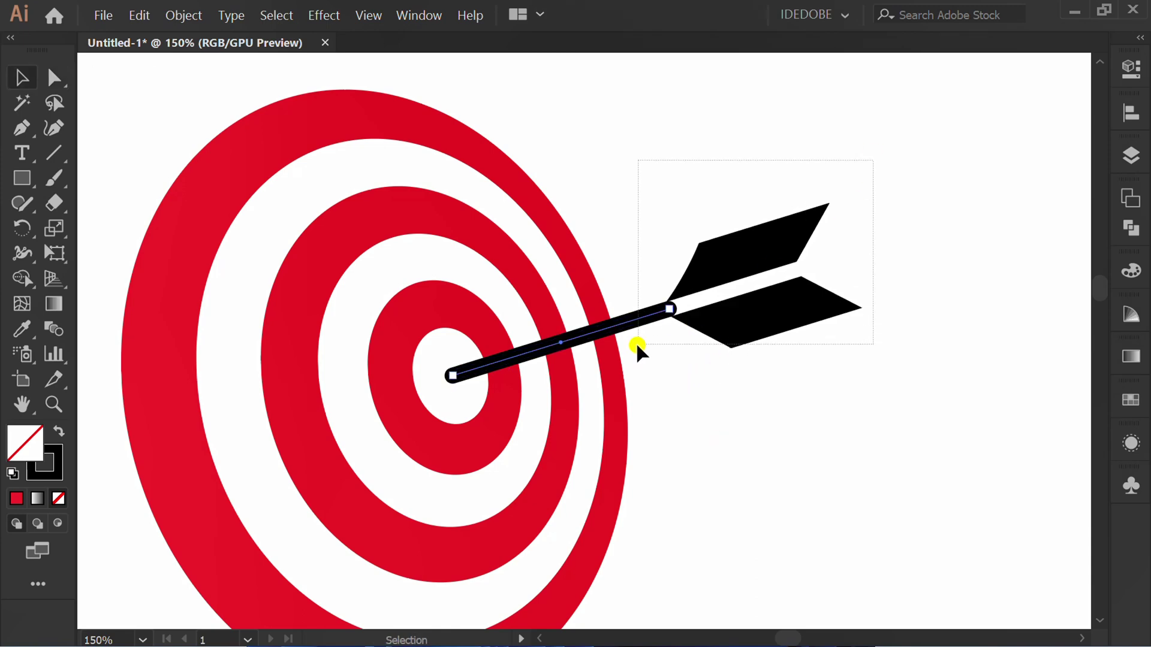
Step: Expand the dart's appearance into paths and deselect everything
left_click(183, 15)
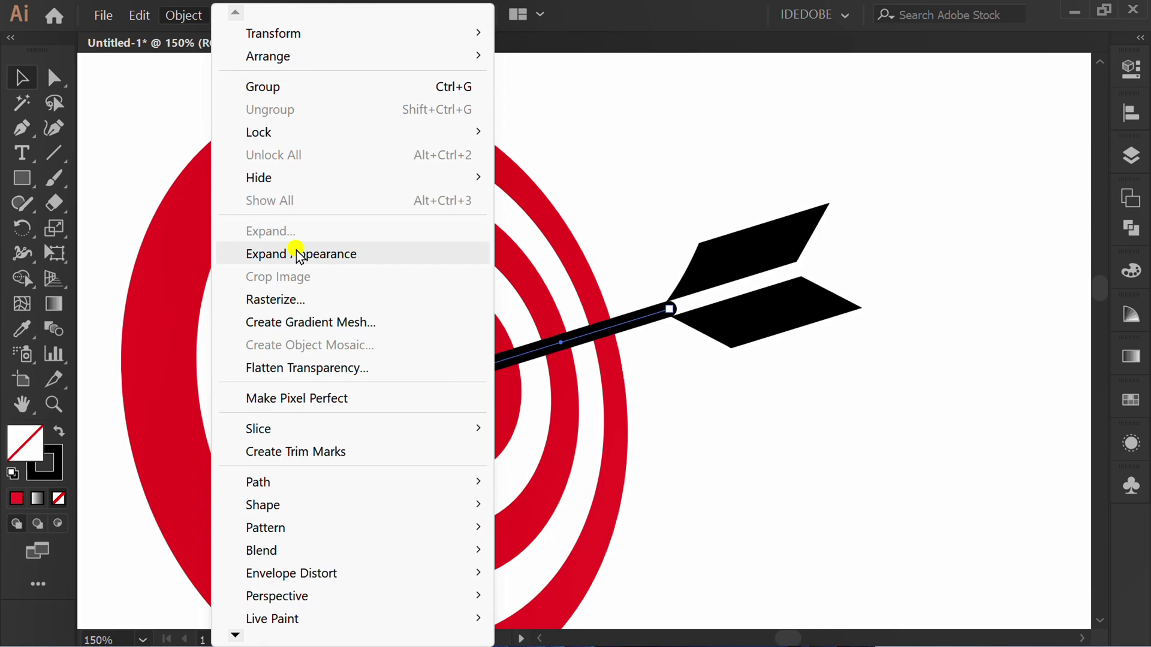
left_click(324, 255)
left_click(725, 428)
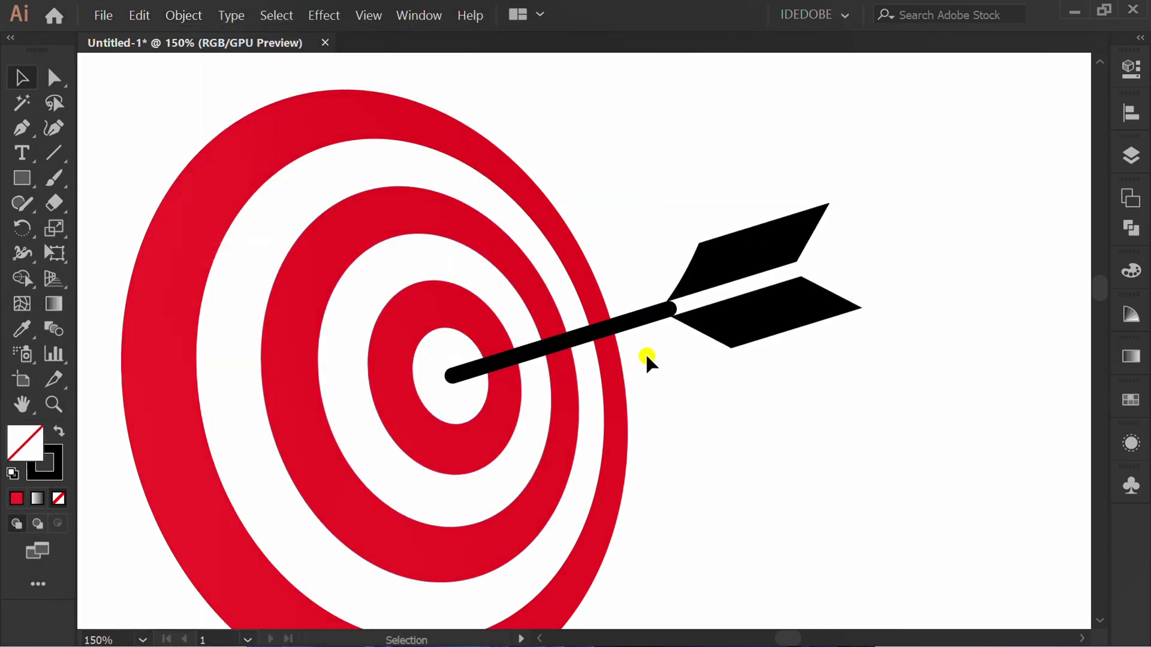
Step: Inside the dart group, set the shaft's stroke to white
double_click(626, 322)
left_click(627, 323)
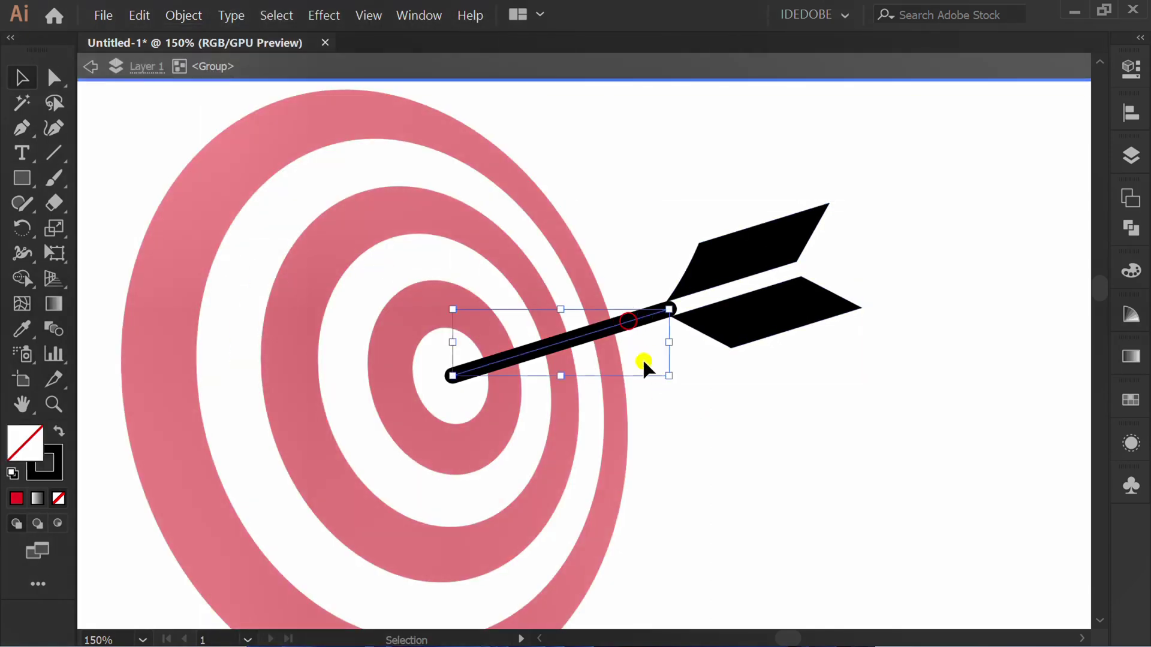
left_click(1130, 67)
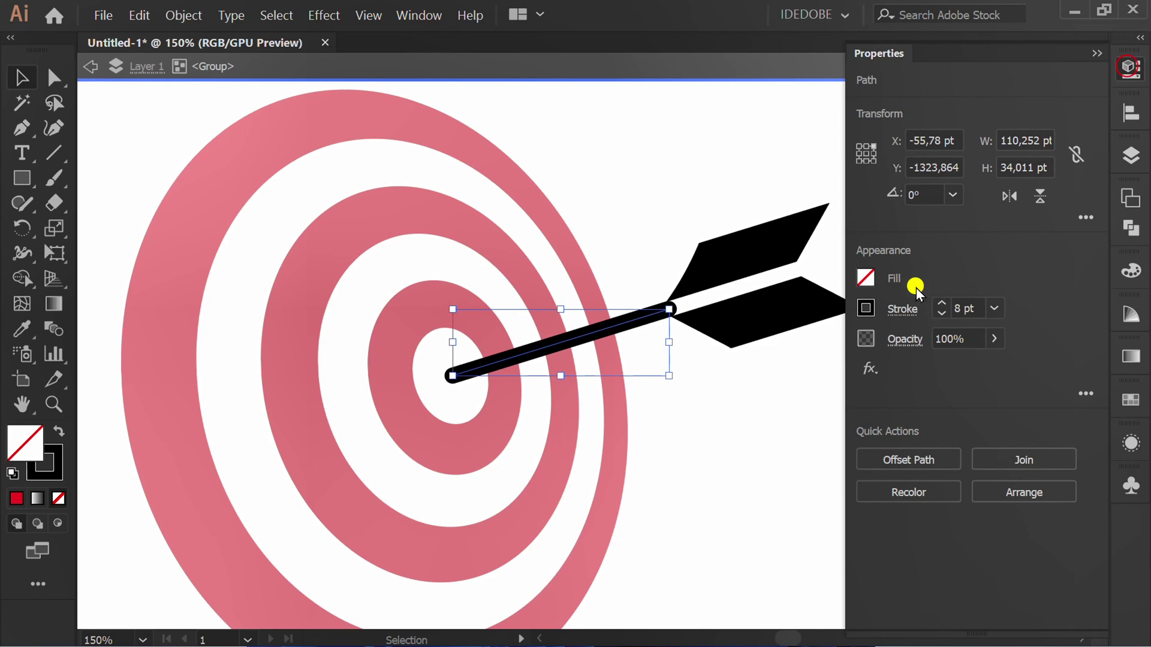
left_click(866, 309)
left_click(666, 383)
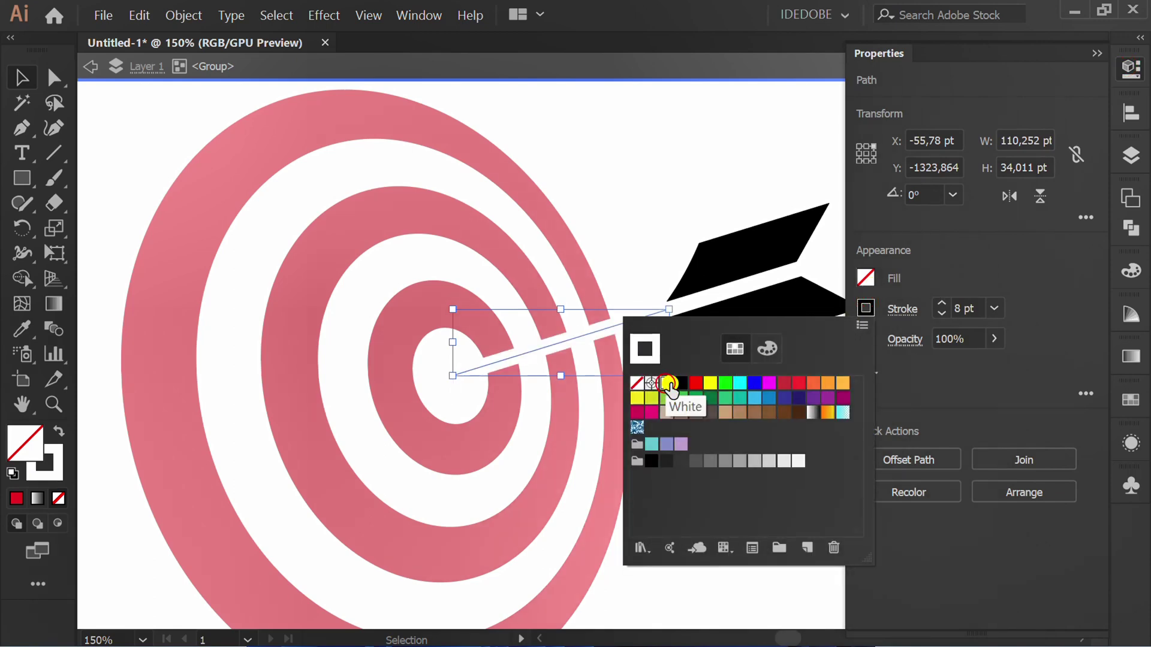
left_click(1009, 253)
left_click(775, 410)
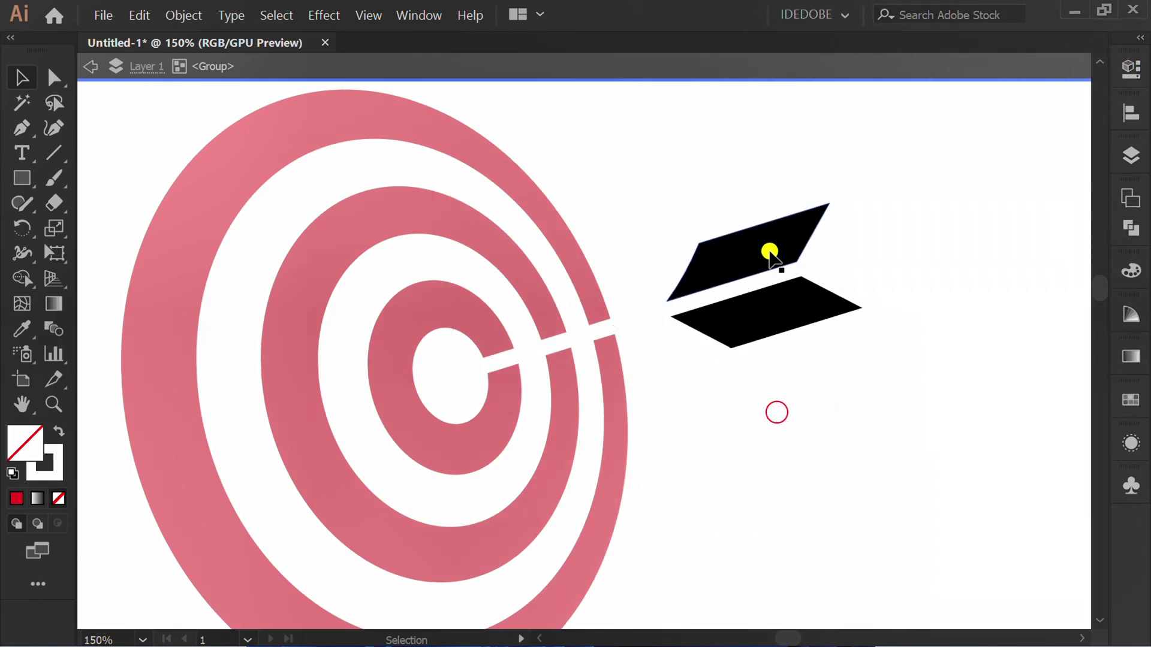
Step: Fill the arrow fletching with red, then deselect
left_click(770, 256)
left_click(1131, 66)
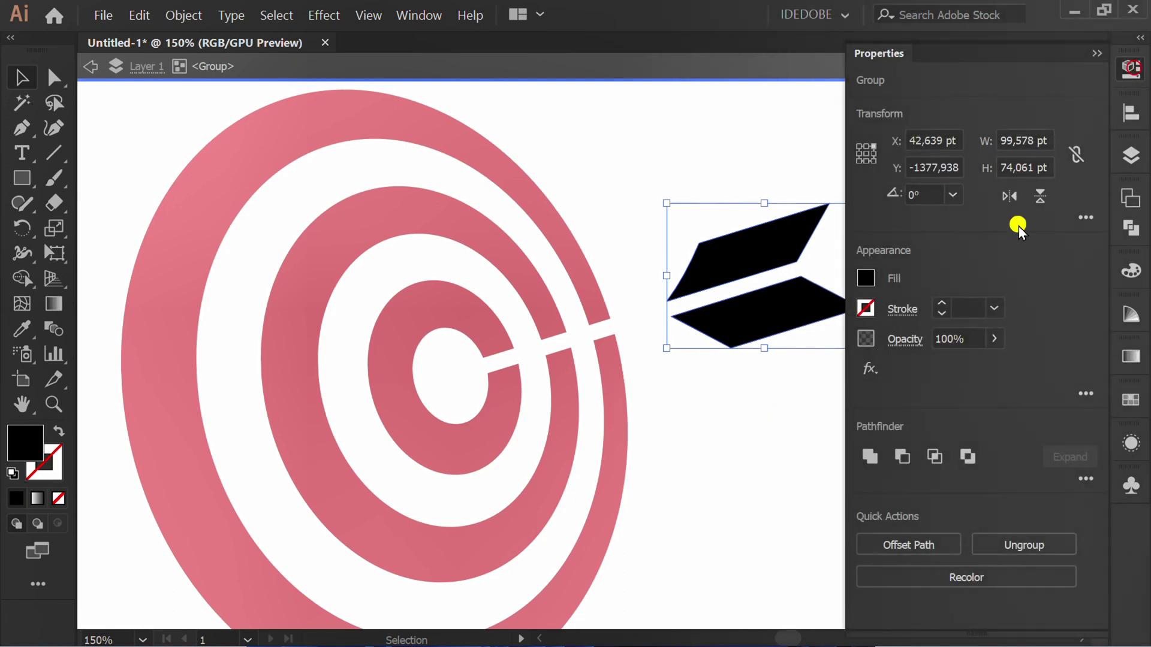
left_click(865, 279)
left_click(799, 354)
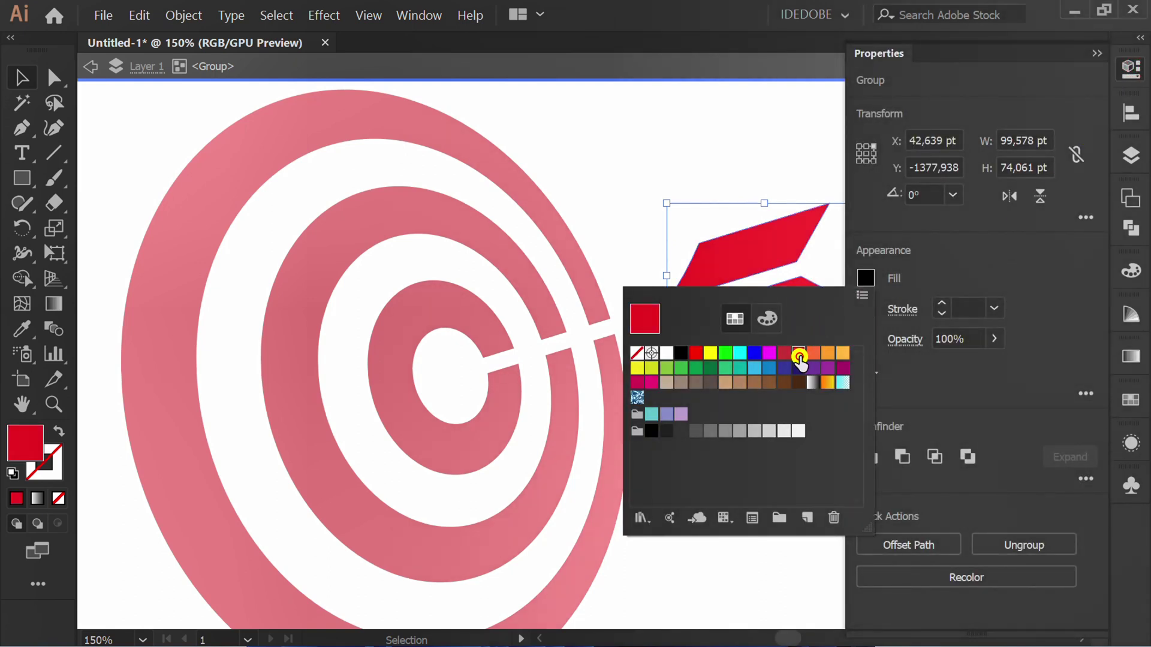
left_click(688, 593)
left_click(693, 571)
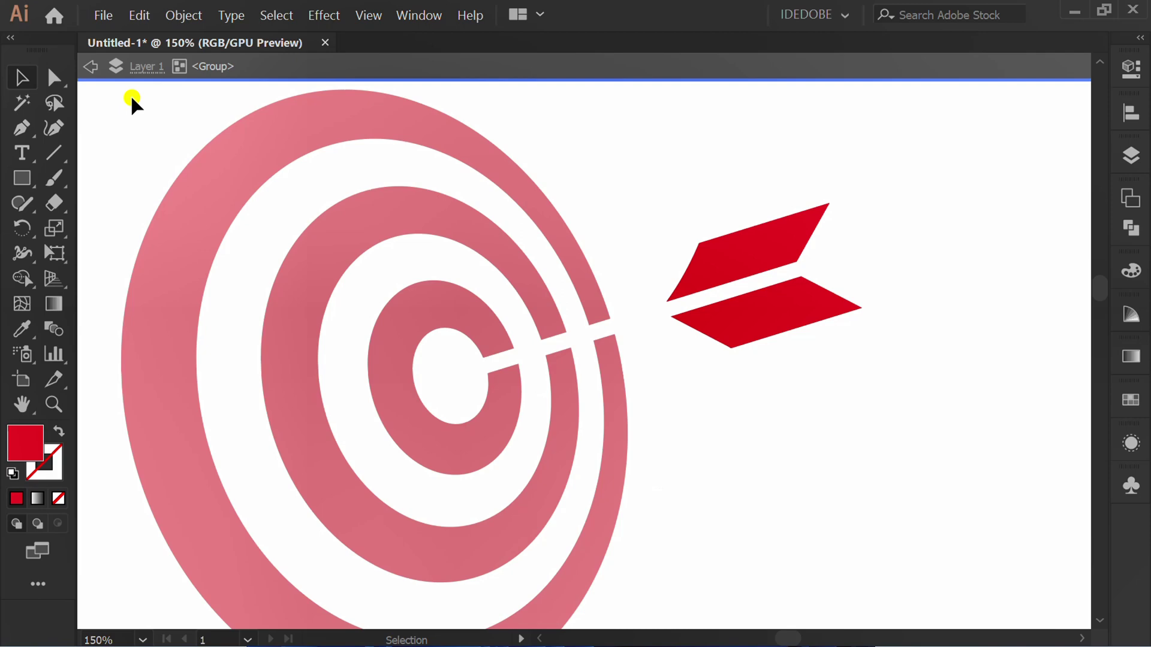